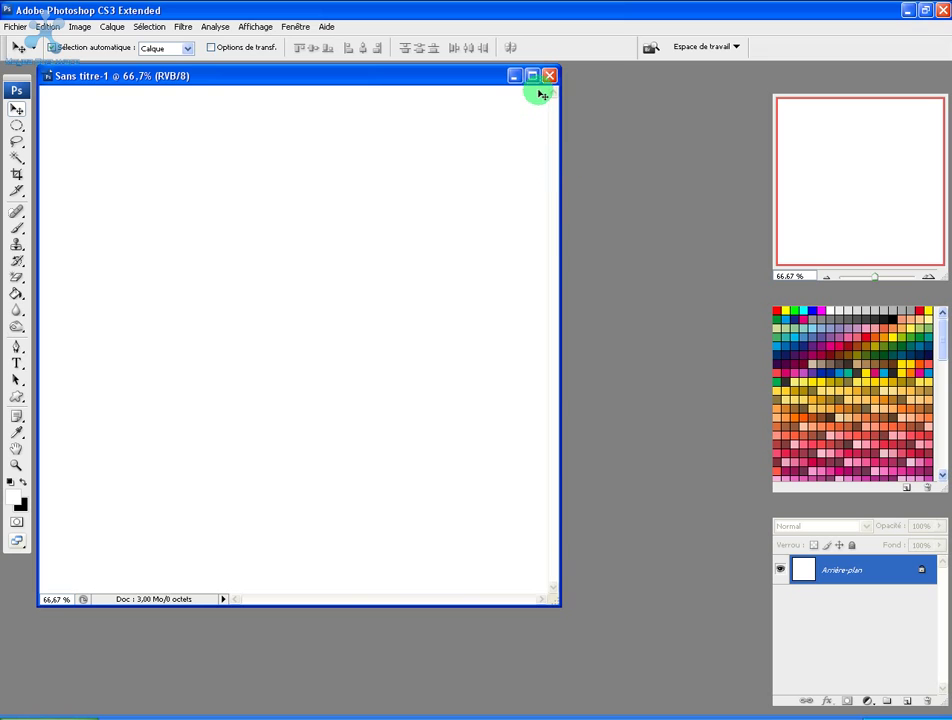
- Maximize the document window and convert the locked background into a regular layer named Calque 0
{"action": "left_click", "coordinate": [532, 75]}
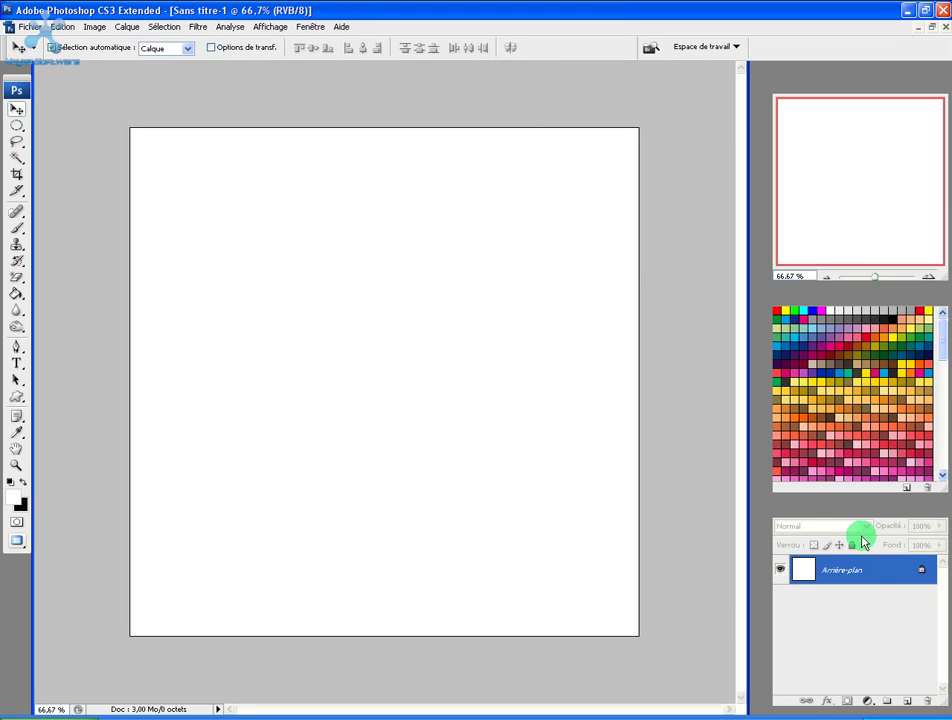
{"action": "double_click", "coordinate": [921, 573]}
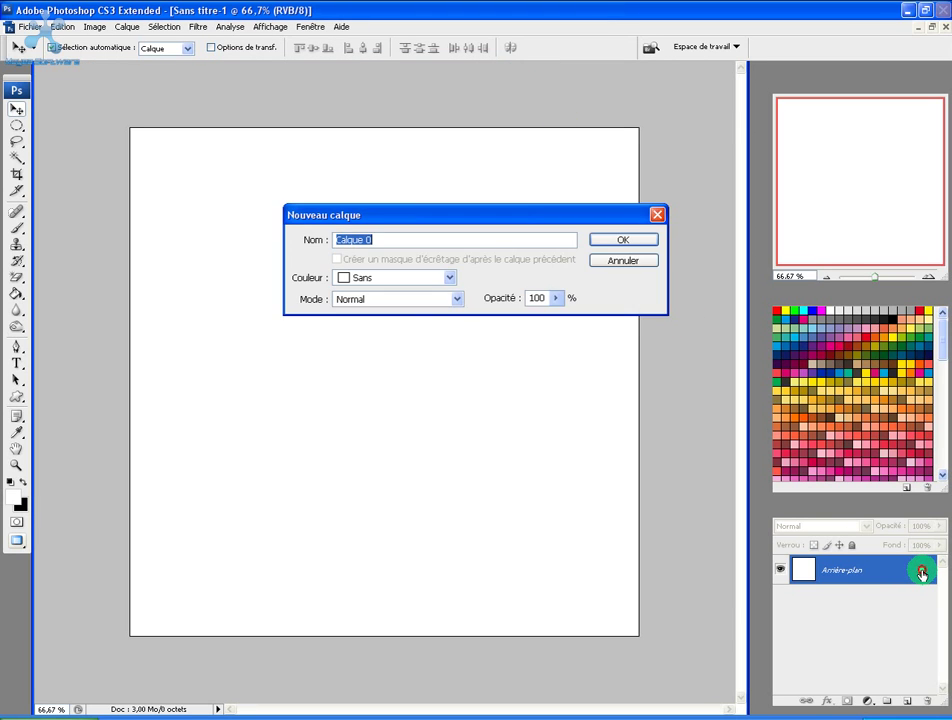
{"action": "left_click", "coordinate": [629, 237]}
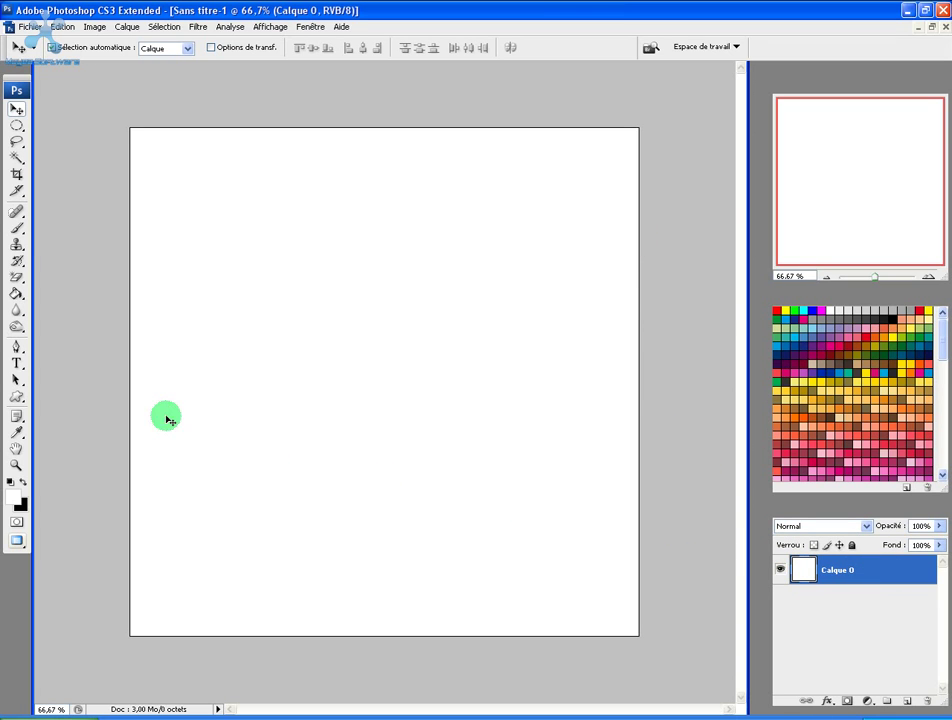
- Set the foreground colour to black and fill the Calque 0 layer using the Paint Bucket tool
{"action": "left_click", "coordinate": [24, 484]}
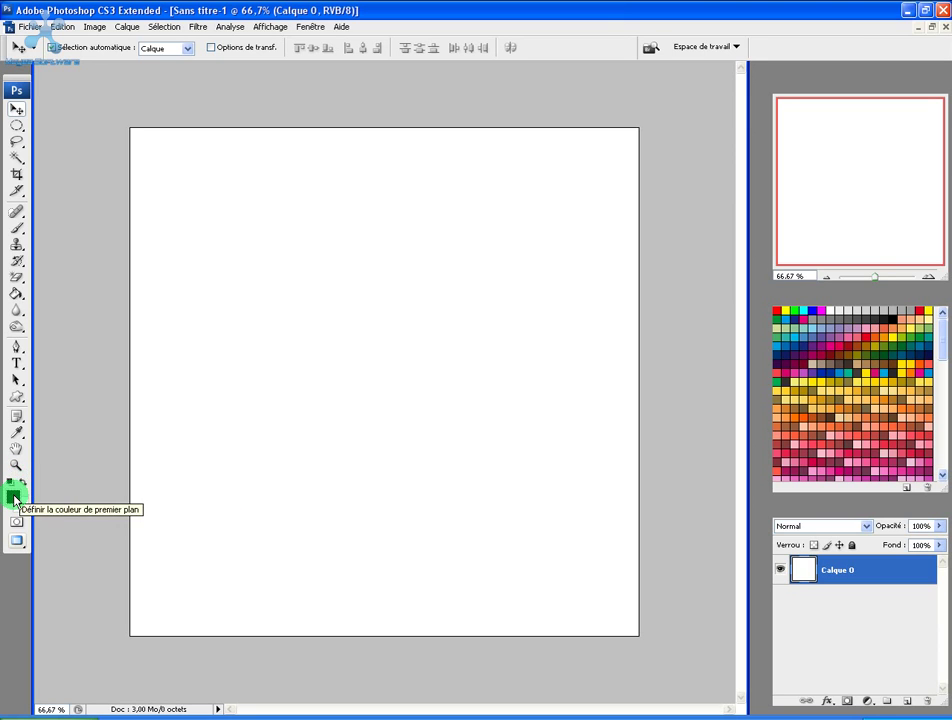
{"action": "left_click", "coordinate": [23, 482]}
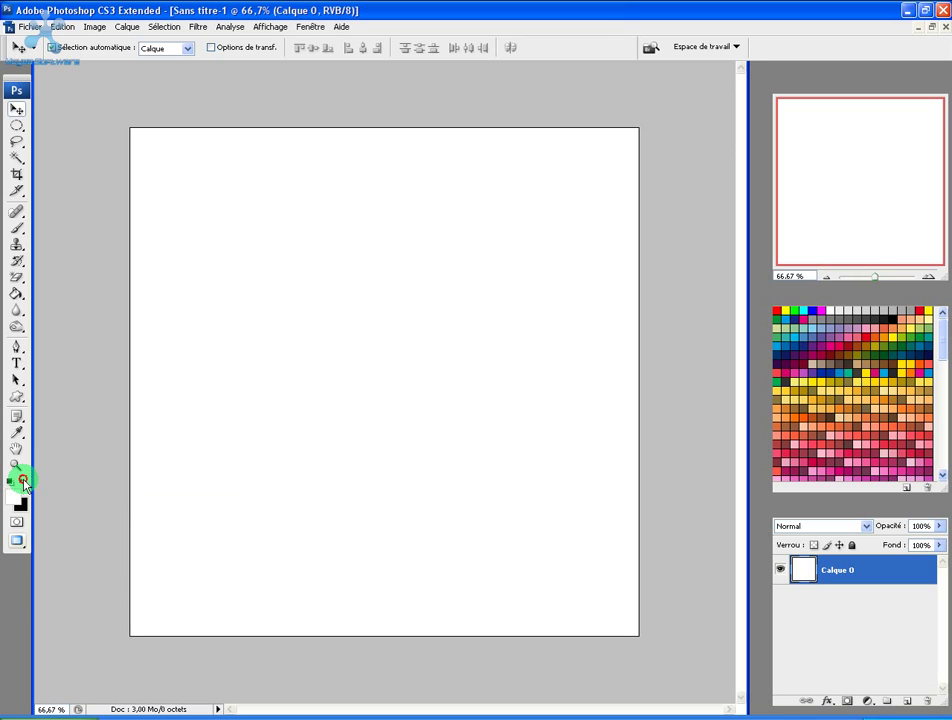
{"action": "left_click", "coordinate": [13, 498]}
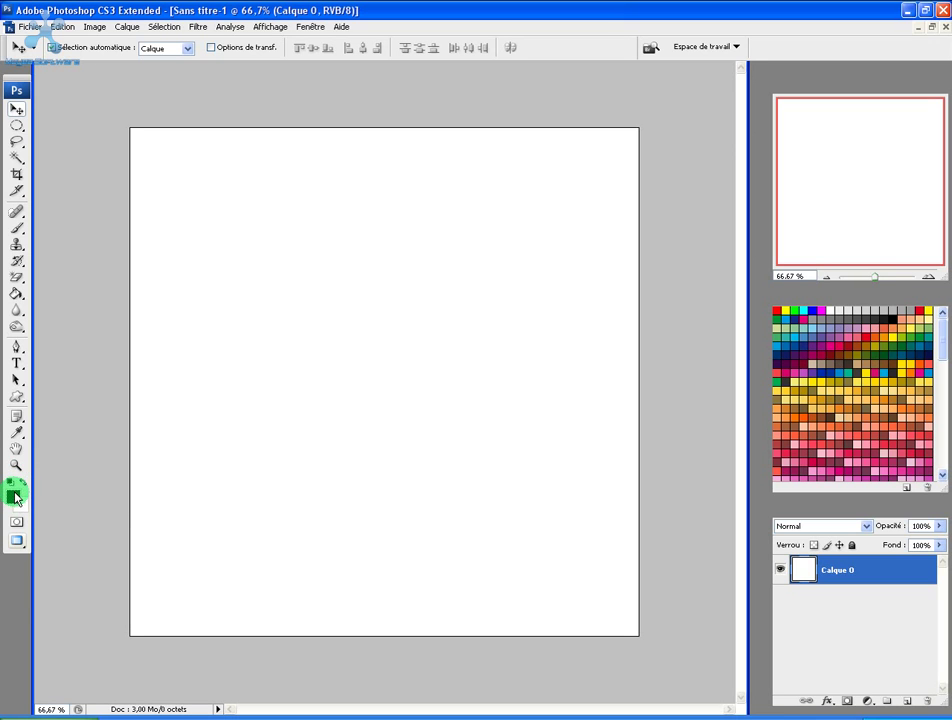
{"action": "left_click", "coordinate": [16, 294]}
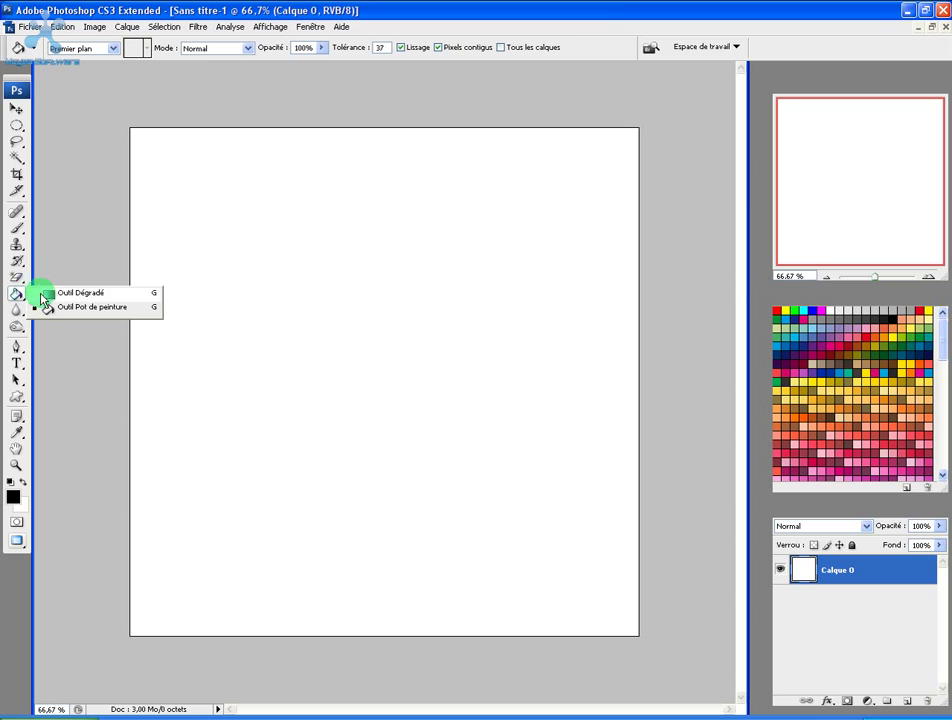
{"action": "left_click", "coordinate": [50, 307]}
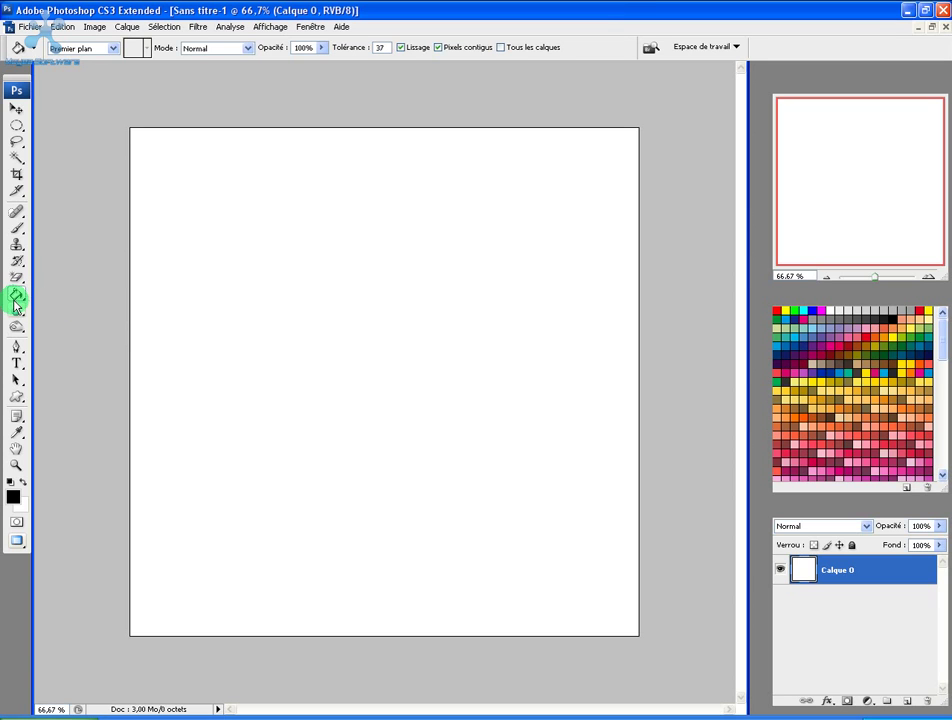
{"action": "left_click_drag", "start_coordinate": [16, 300], "coordinate": [44, 310]}
{"action": "left_click", "coordinate": [300, 331]}
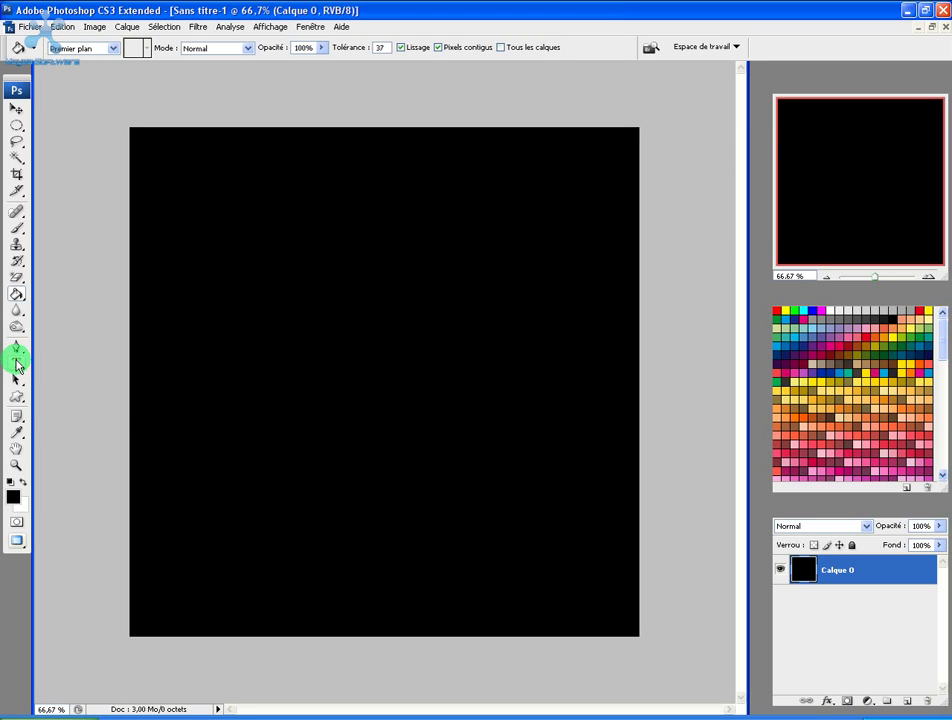
- Add the horizontal text "namosgraphics" in white Planet Kosmos, 70 pt, on the black canvas
{"action": "left_click_drag", "start_coordinate": [17, 366], "coordinate": [62, 362]}
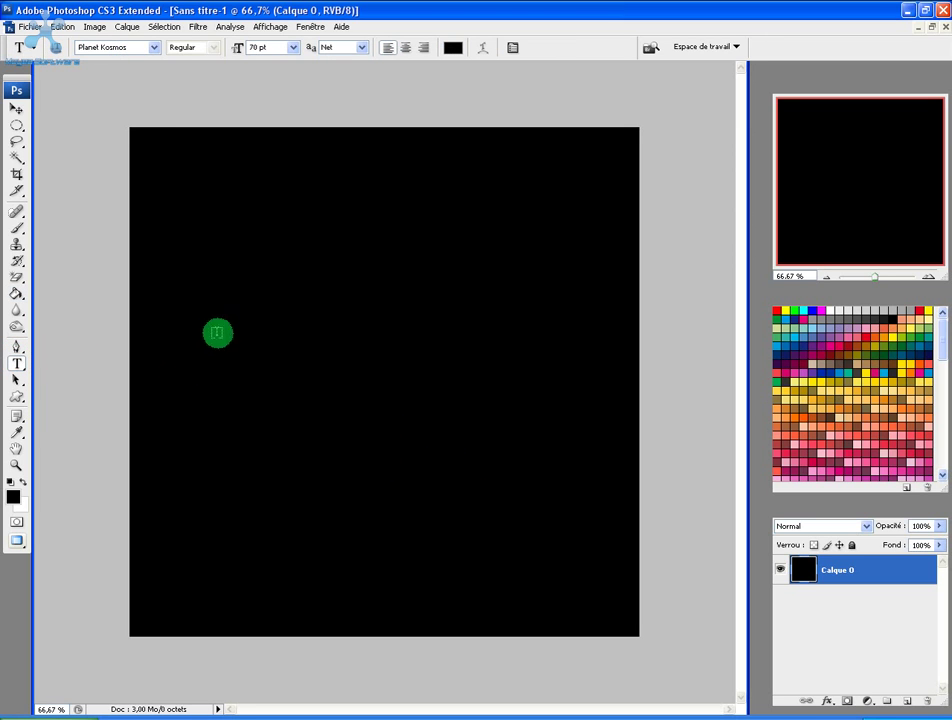
{"action": "left_click", "coordinate": [150, 43]}
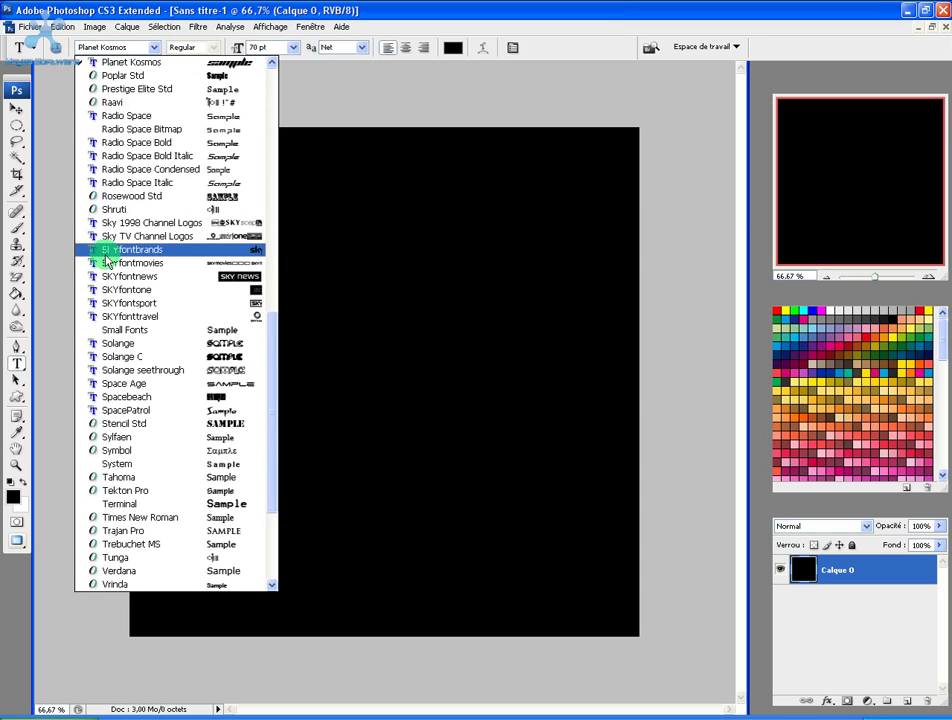
{"action": "left_click", "coordinate": [156, 47]}
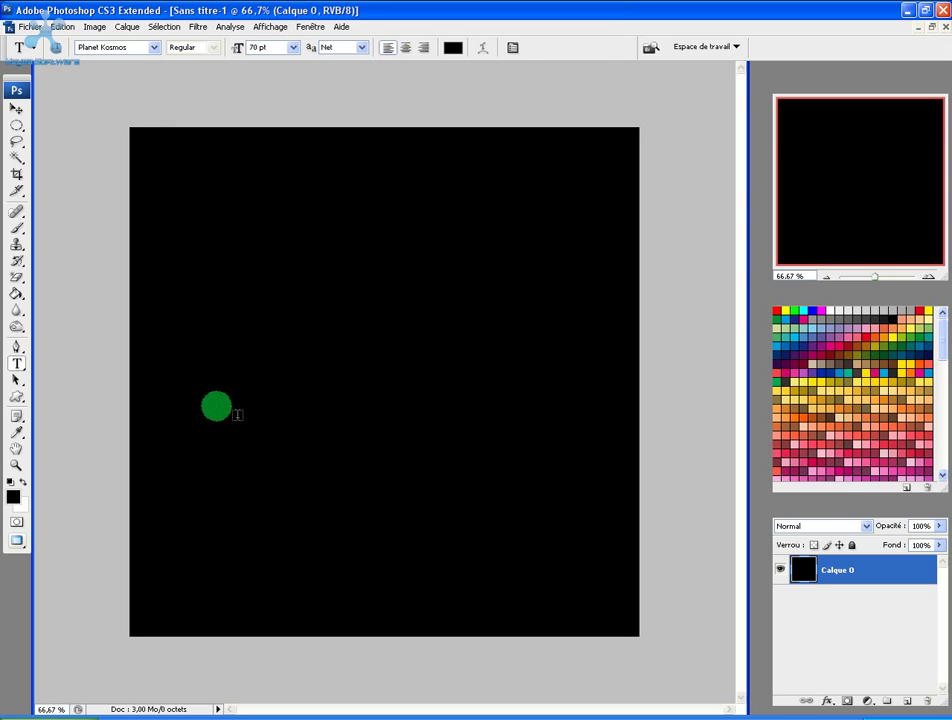
{"action": "left_click", "coordinate": [276, 384]}
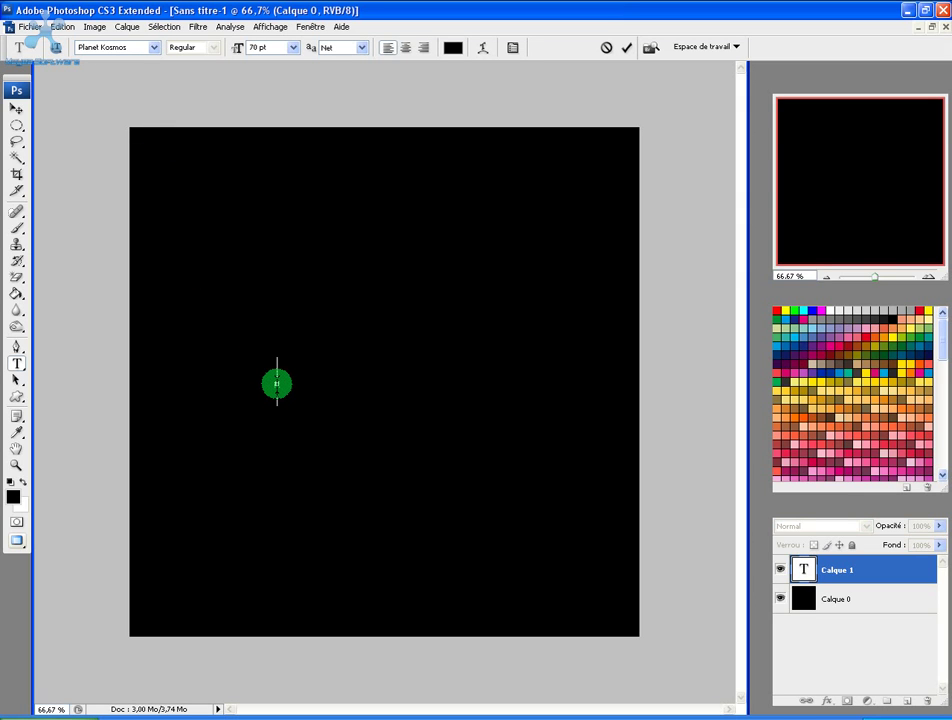
{"action": "left_click", "coordinate": [21, 483]}
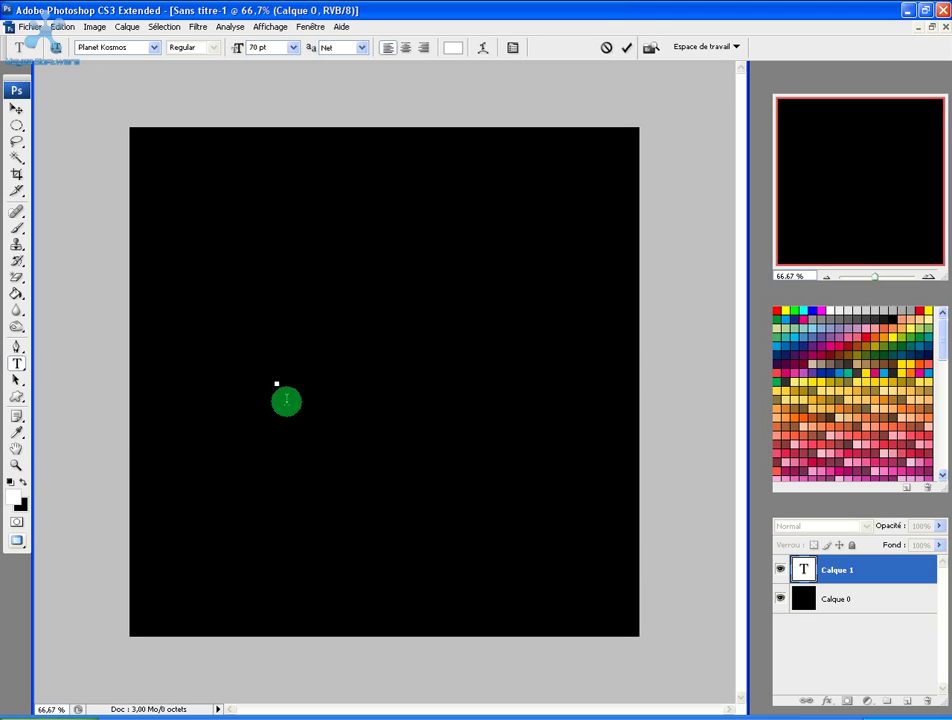
{"action": "type", "text": "n"}
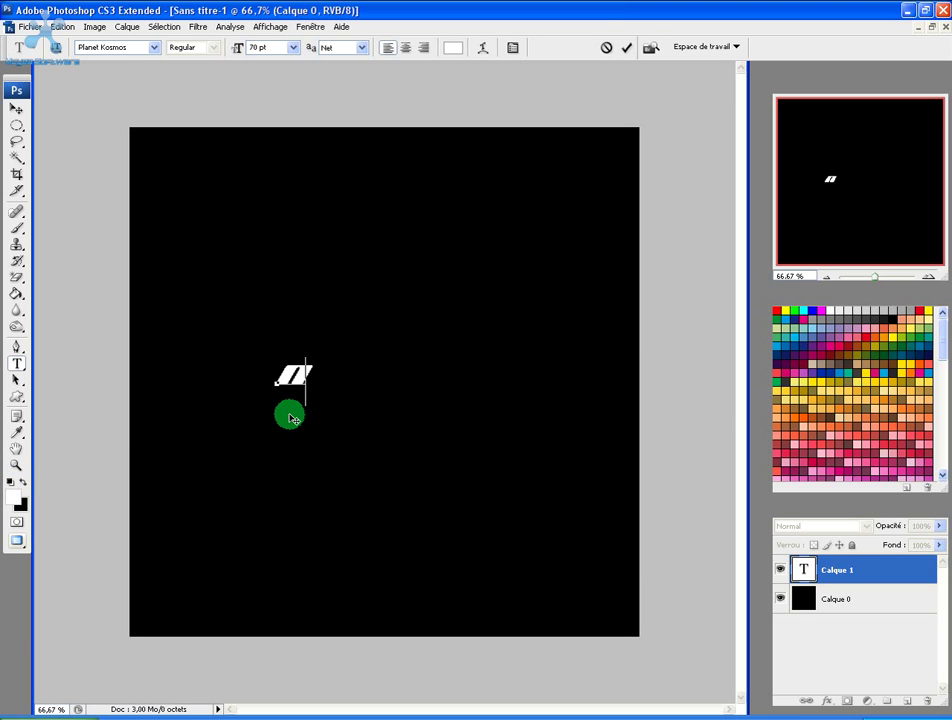
{"action": "type", "text": "amoscraph"}
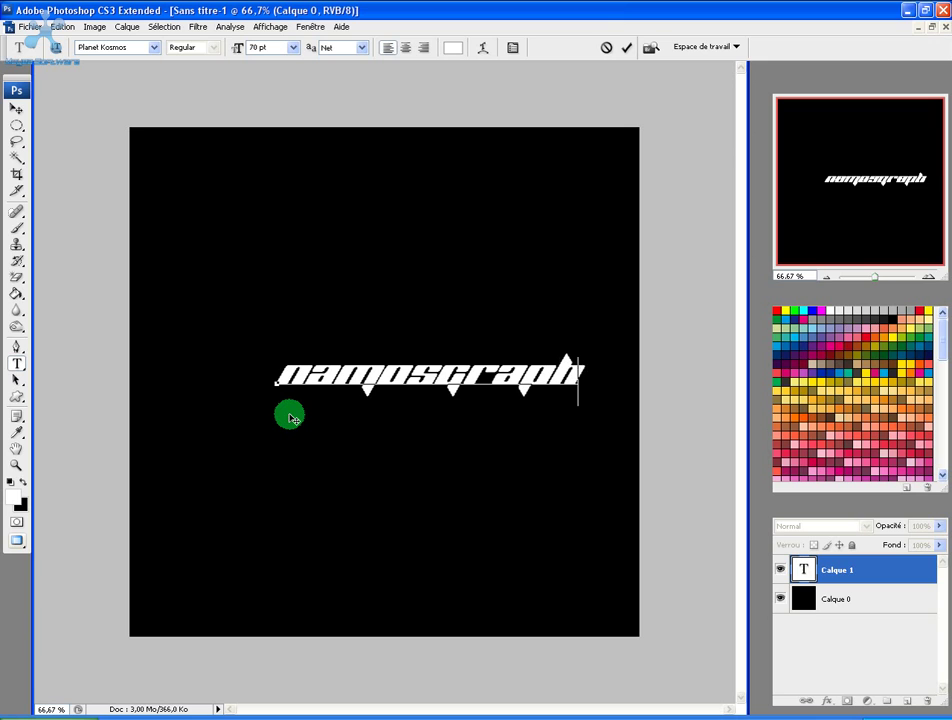
{"action": "type", "text": "ics"}
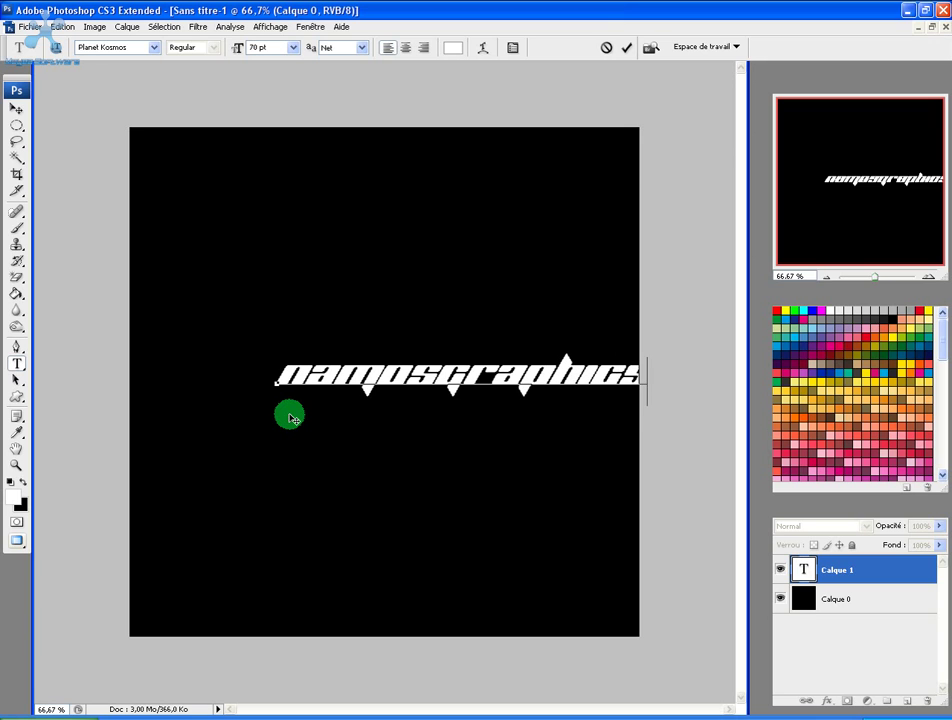
- Move the text into the canvas and align its vertical and horizontal centres with Calque 0
{"action": "left_click", "coordinate": [15, 110]}
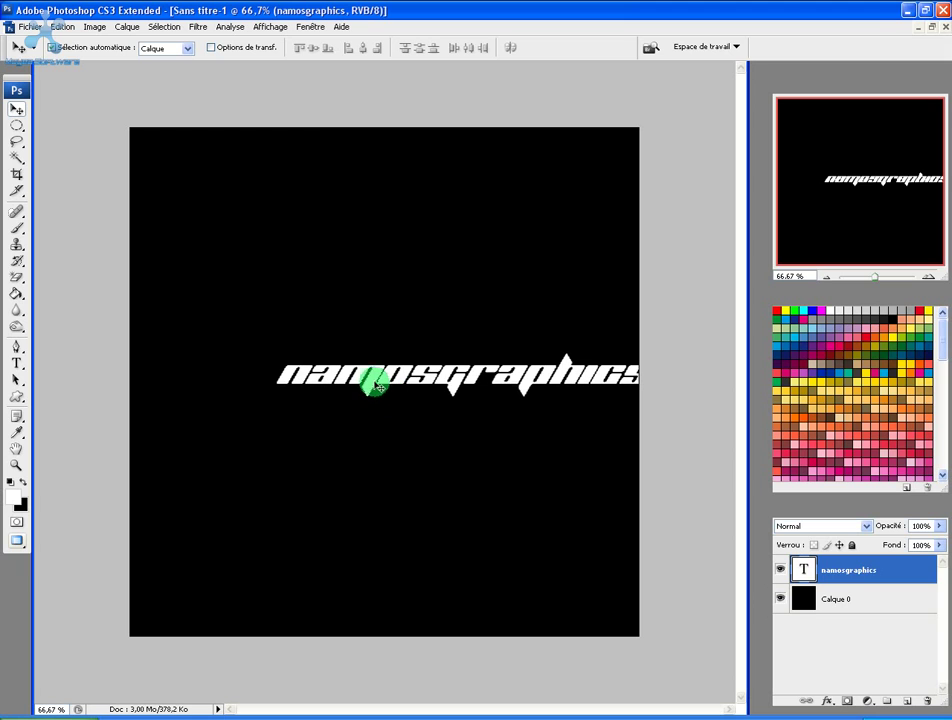
{"action": "left_click_drag", "start_coordinate": [374, 378], "coordinate": [293, 380]}
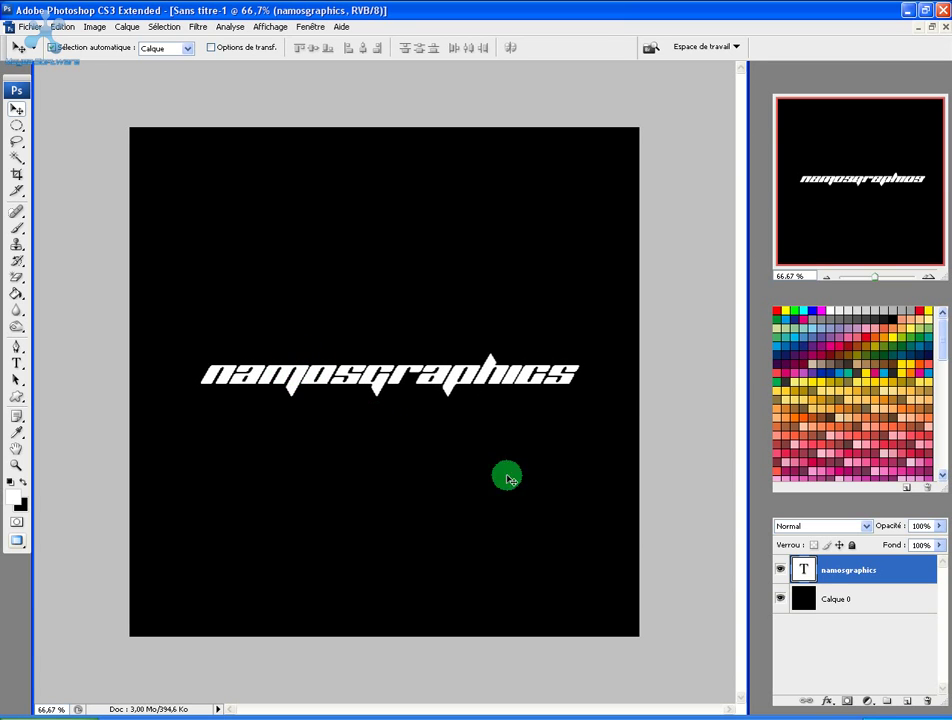
{"action": "left_click", "coordinate": [879, 602], "text": "shift"}
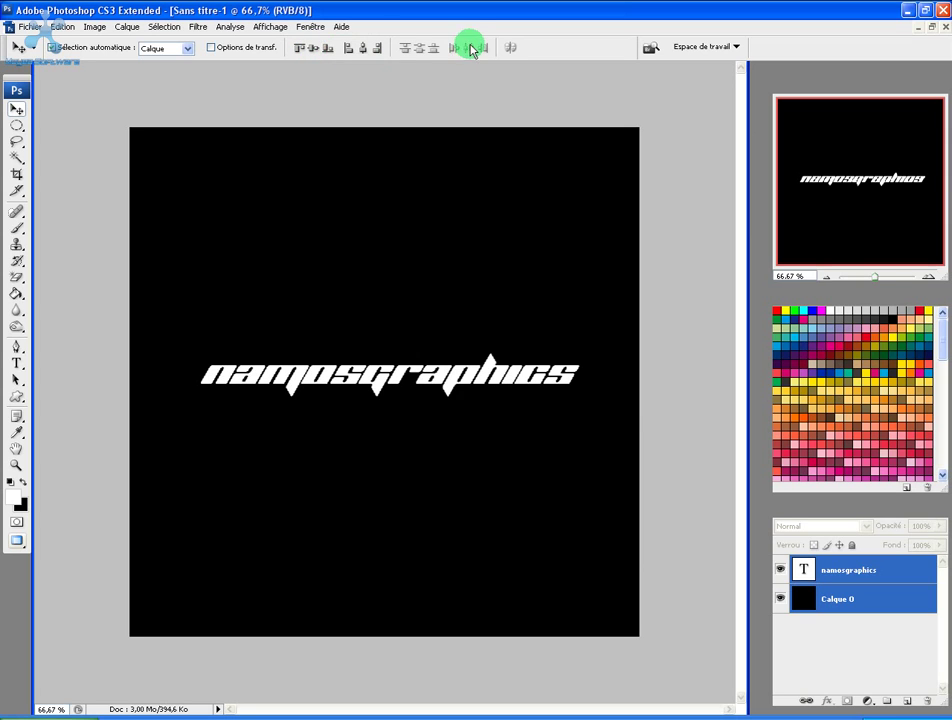
{"action": "left_click", "coordinate": [314, 53]}
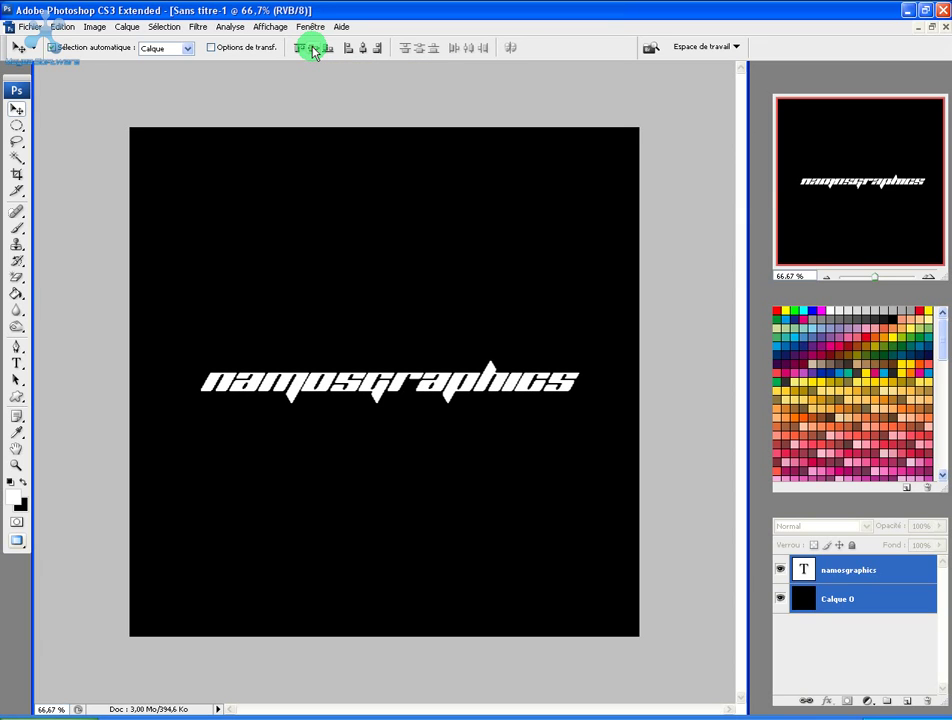
{"action": "left_click", "coordinate": [362, 49]}
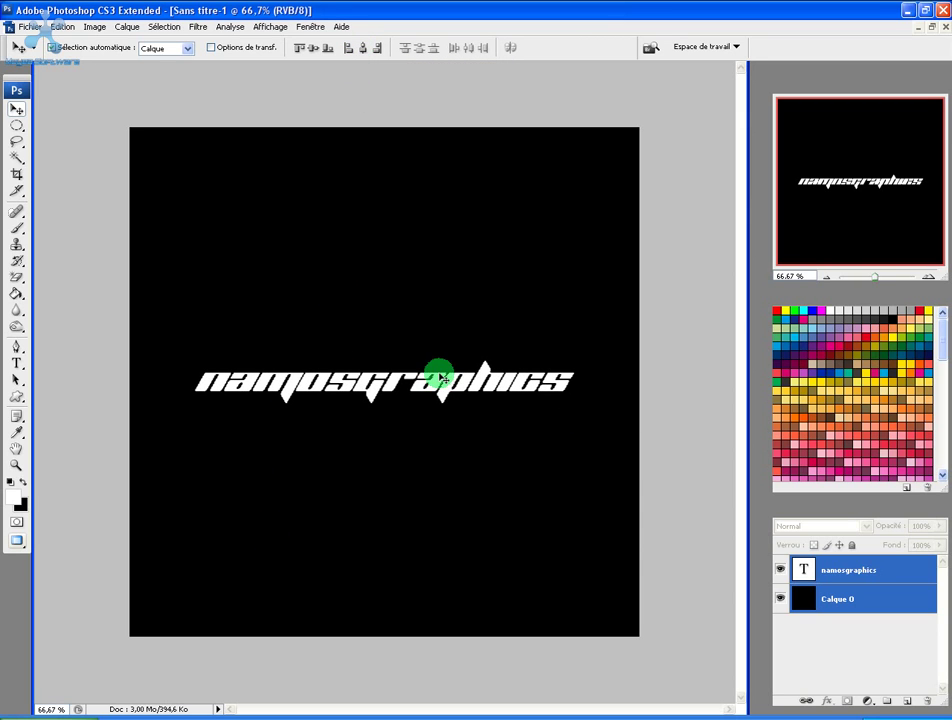
- Duplicate the namosgraphics text layer and hide the copy
{"action": "left_click", "coordinate": [892, 574]}
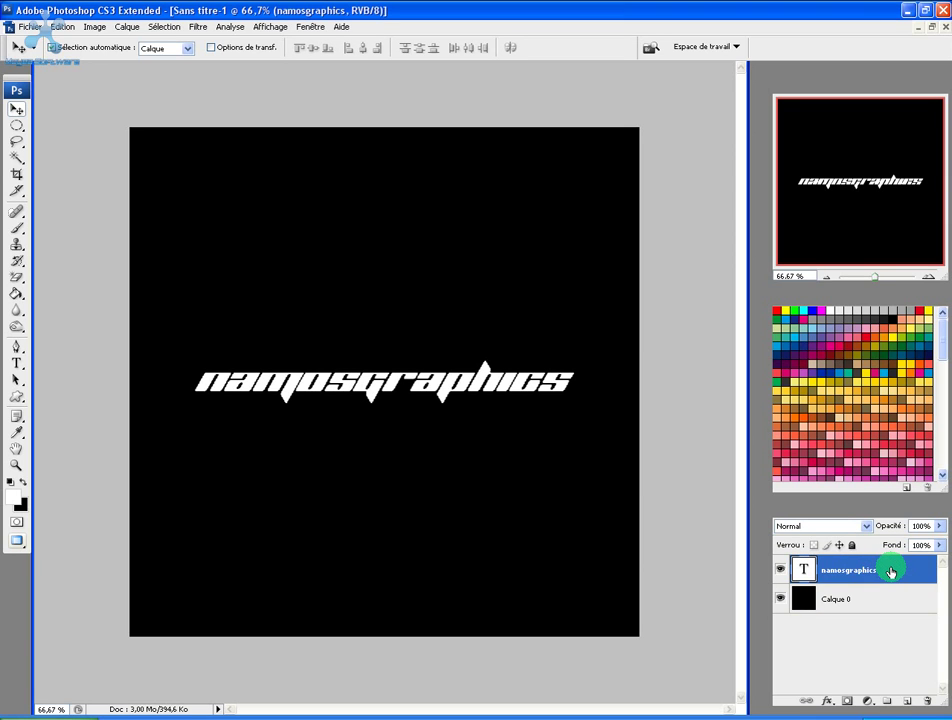
{"action": "key", "text": "ctrl+j"}
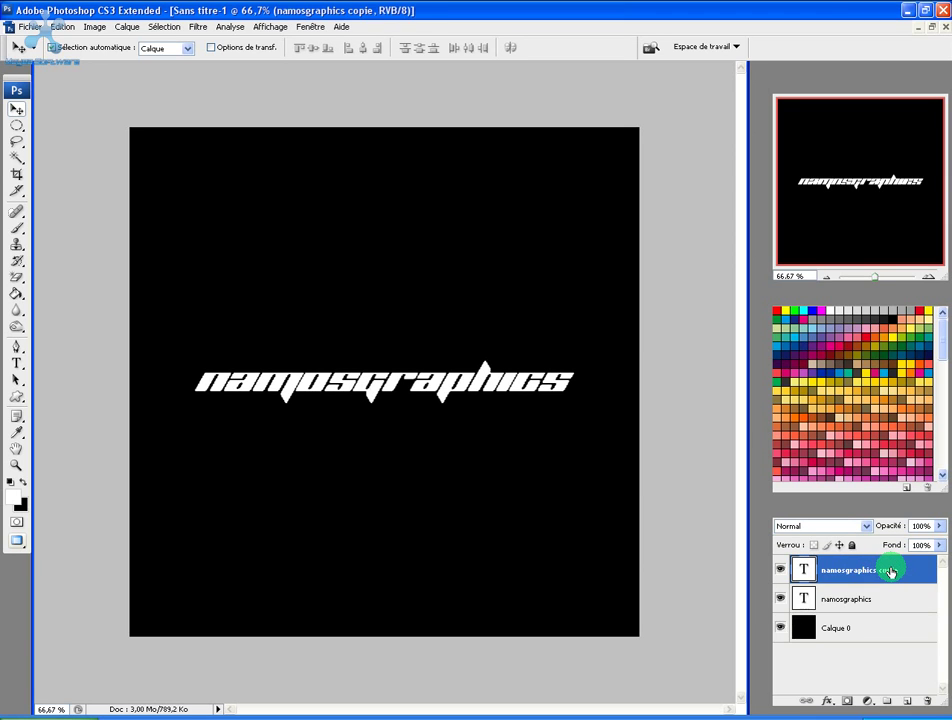
{"action": "left_click", "coordinate": [781, 572]}
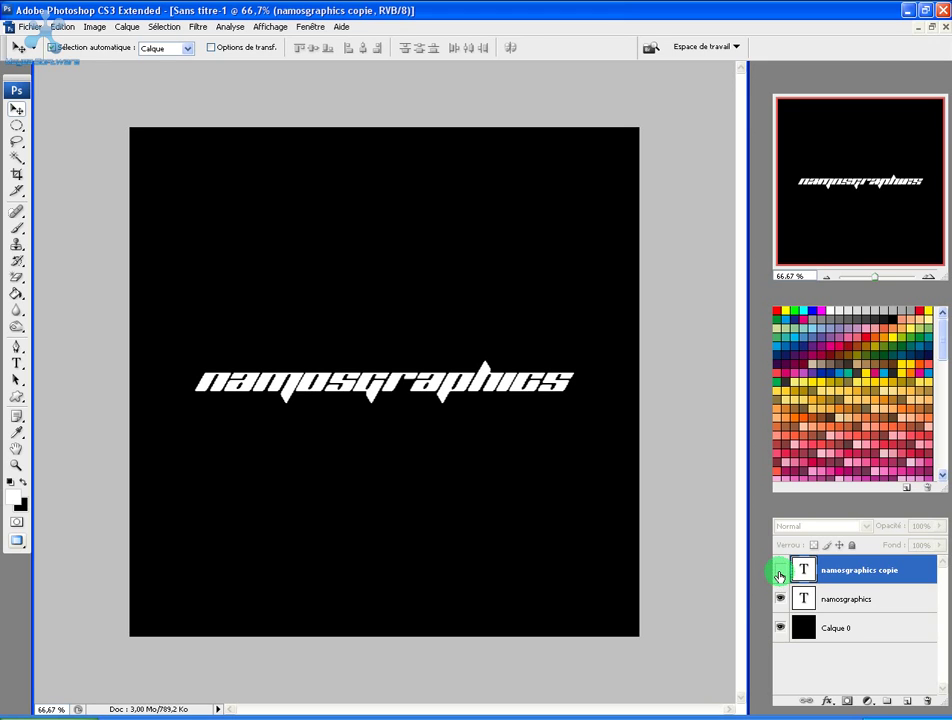
- Merge the original namosgraphics text layer with the black Calque 0 layer
{"action": "left_click", "coordinate": [880, 603]}
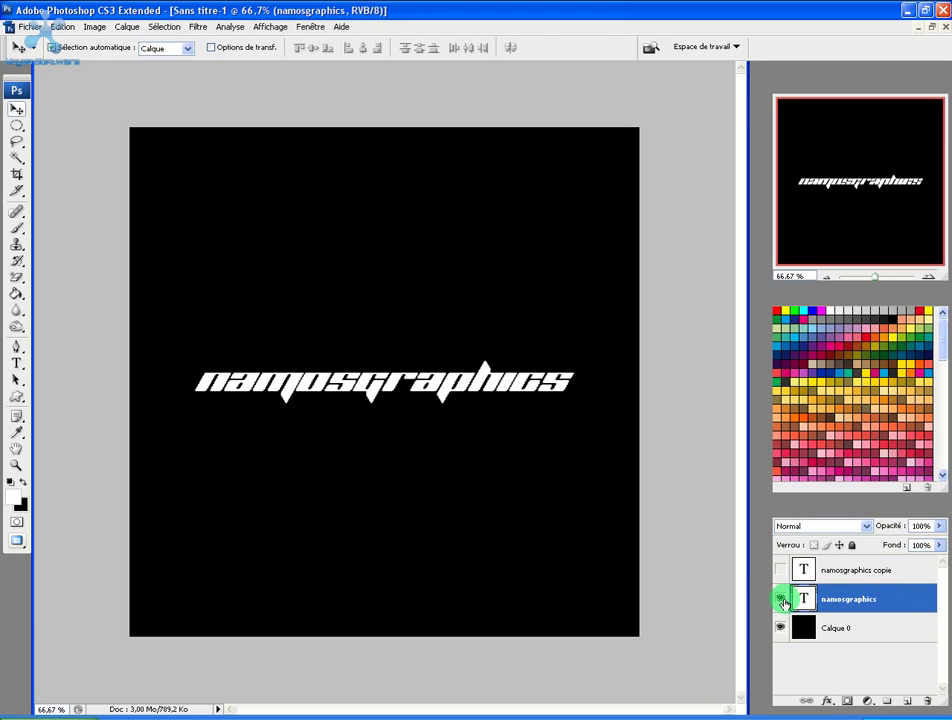
{"action": "left_click", "coordinate": [781, 600]}
{"action": "left_click", "coordinate": [781, 600]}
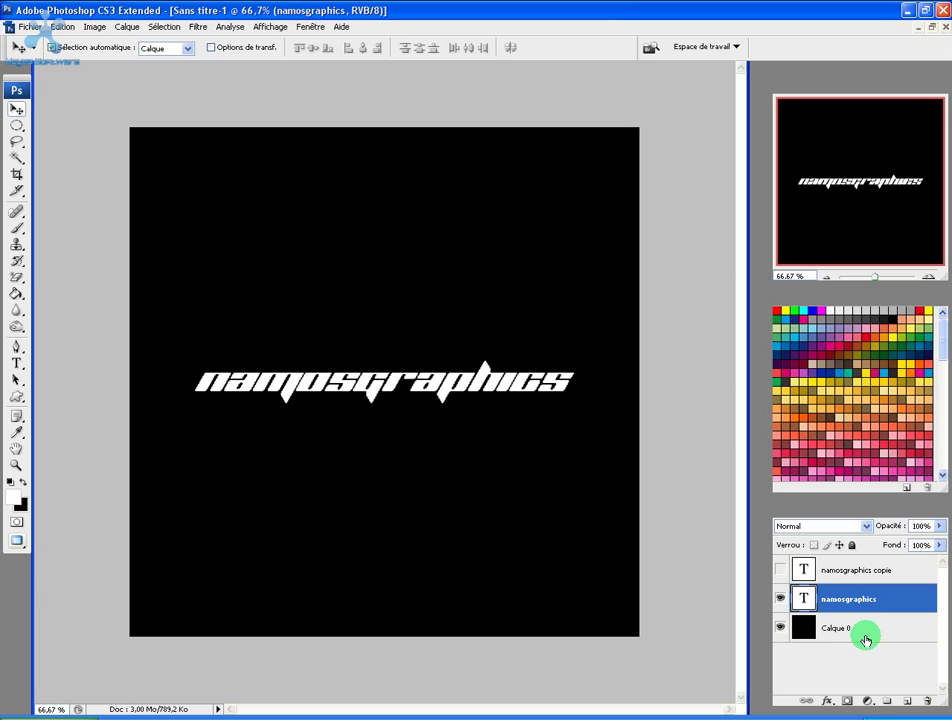
{"action": "left_click", "coordinate": [868, 630], "text": "ctrl"}
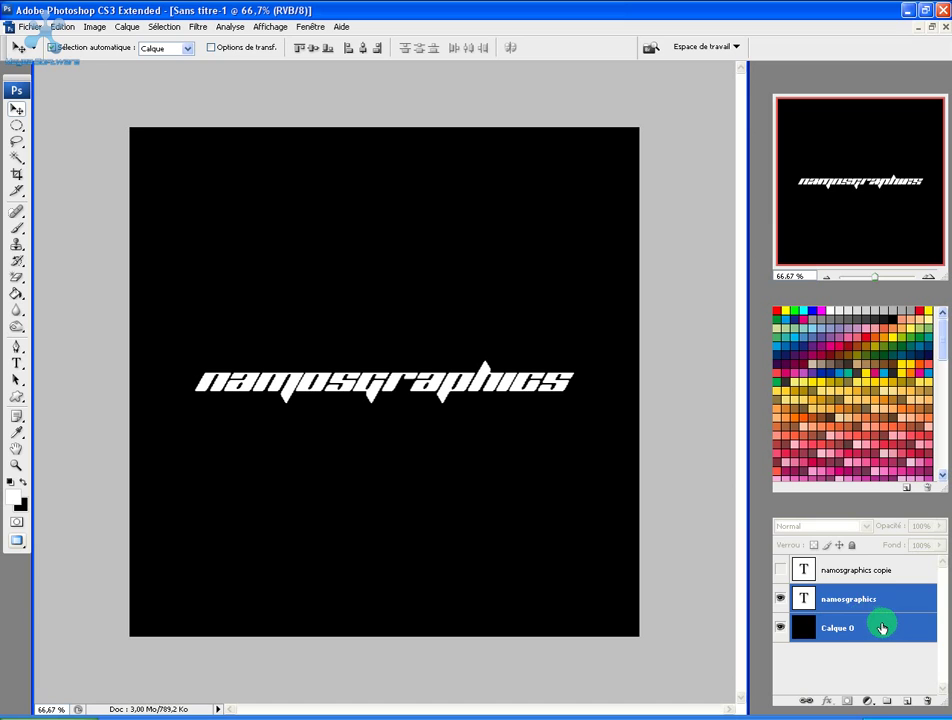
{"action": "right_click", "coordinate": [881, 625]}
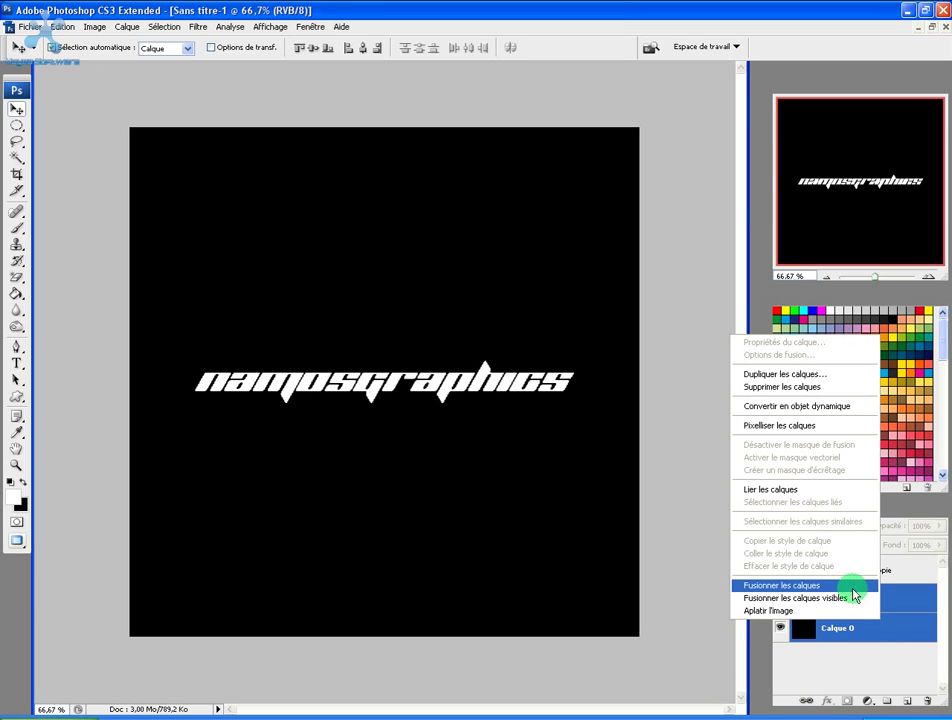
{"action": "left_click", "coordinate": [853, 588]}
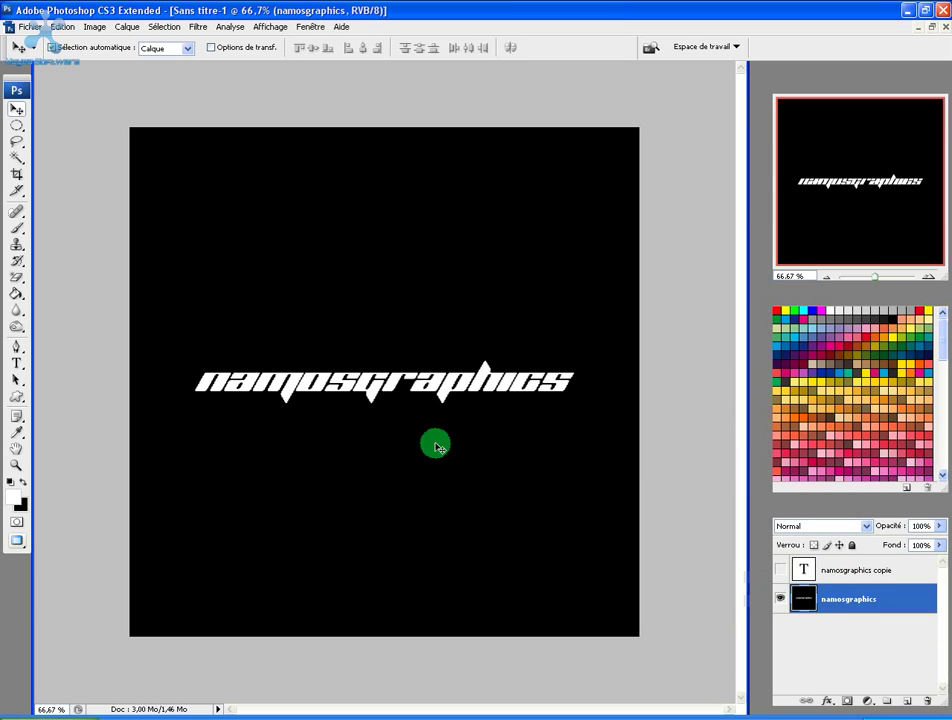
- Apply the Polar Coordinates filter to the merged namosgraphics layer with the Polaire en rectangulaire option
{"action": "left_click", "coordinate": [198, 27]}
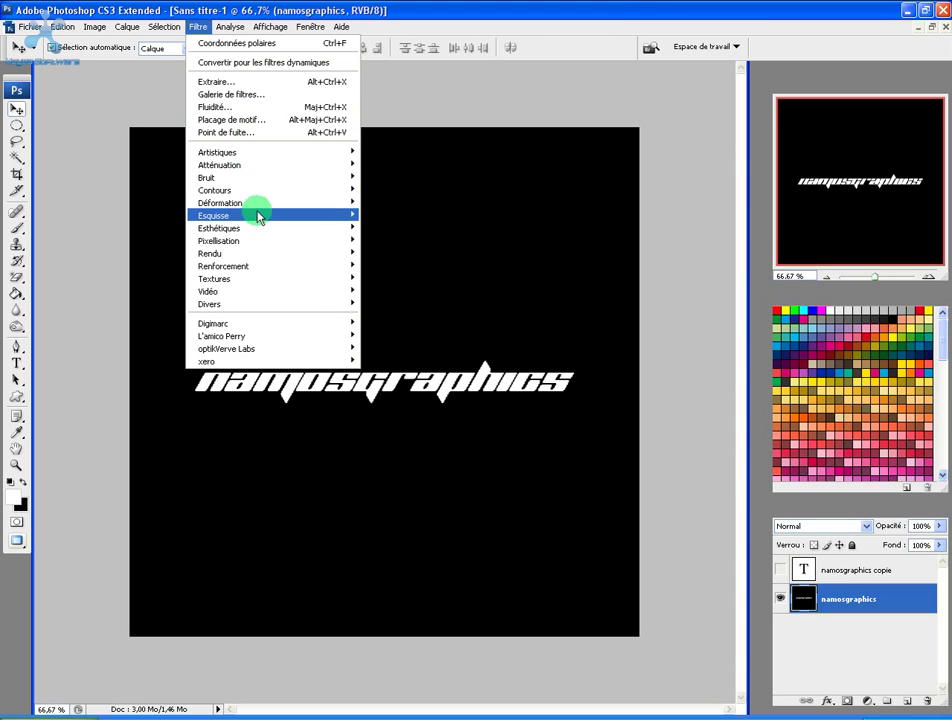
{"action": "mouse_move", "coordinate": [257, 204]}
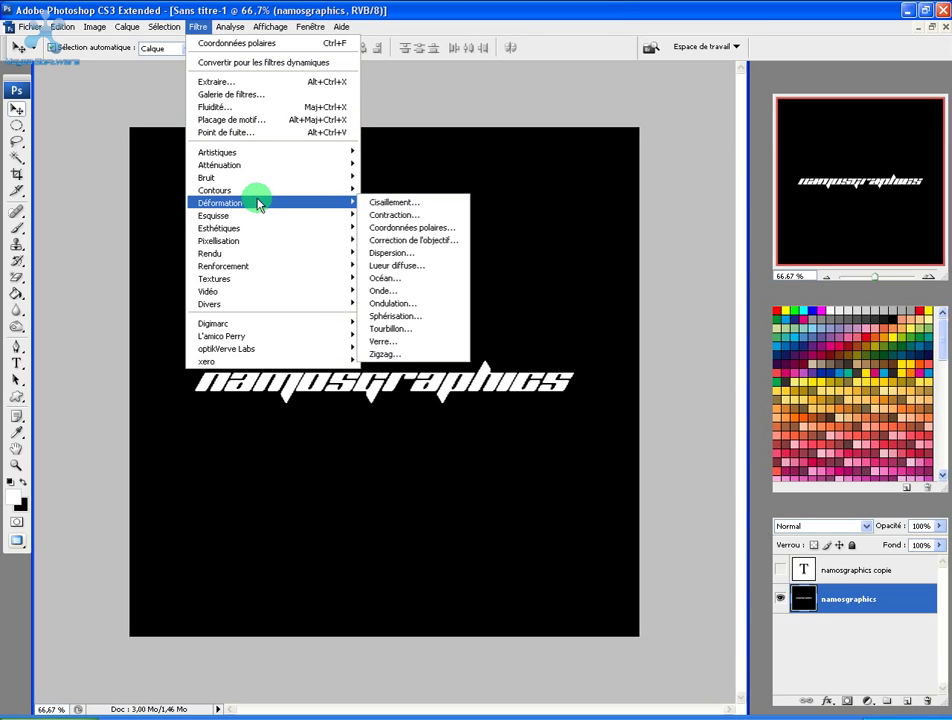
{"action": "left_click", "coordinate": [380, 227]}
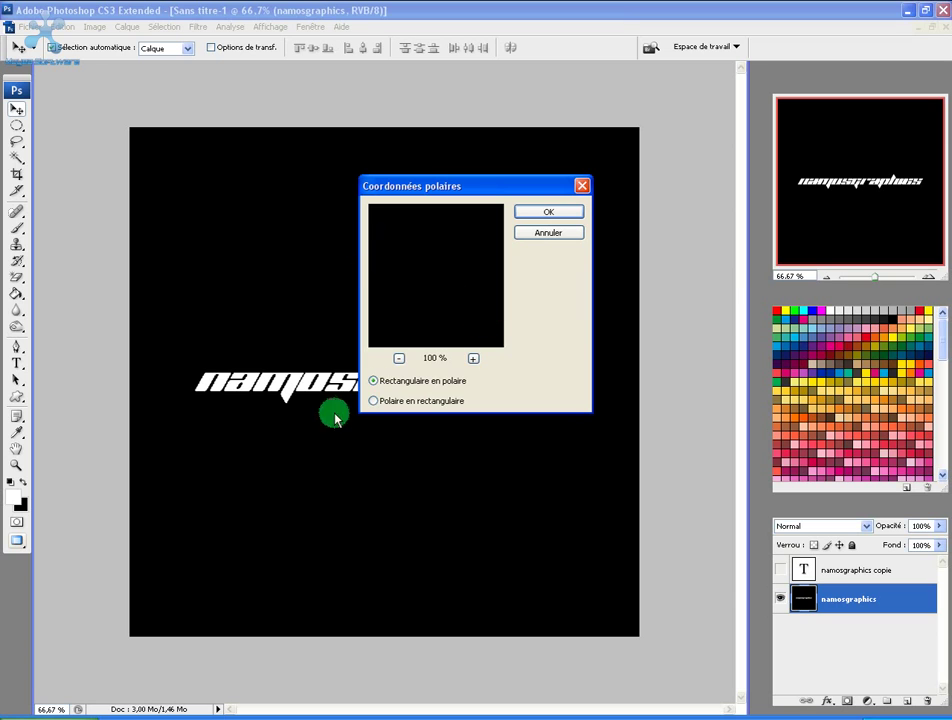
{"action": "left_click", "coordinate": [399, 358]}
{"action": "left_click", "coordinate": [399, 358]}
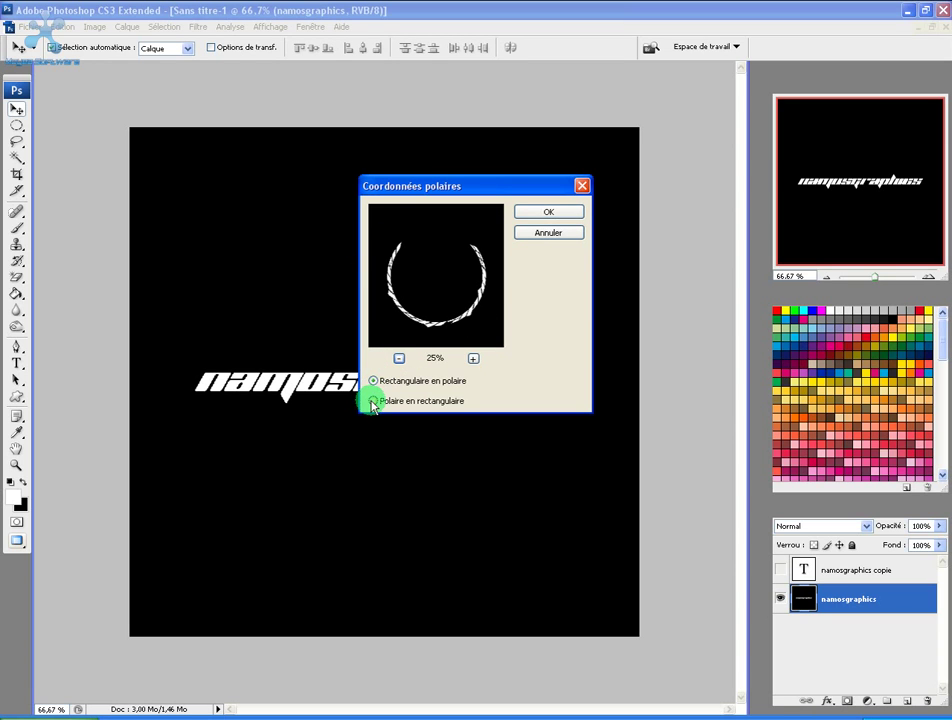
{"action": "left_click", "coordinate": [373, 400]}
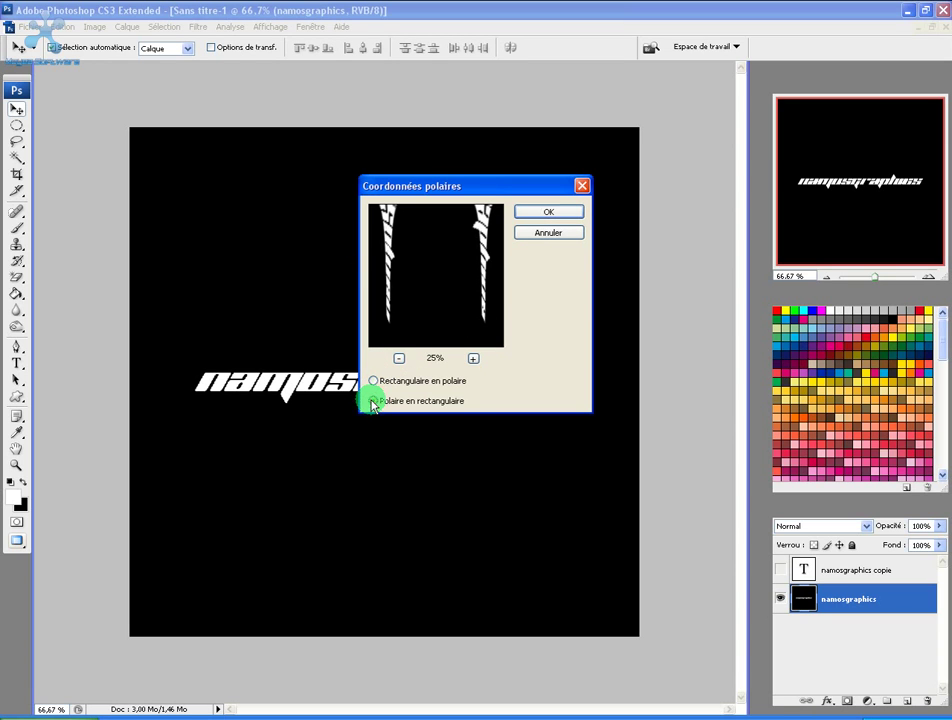
{"action": "left_click", "coordinate": [540, 211]}
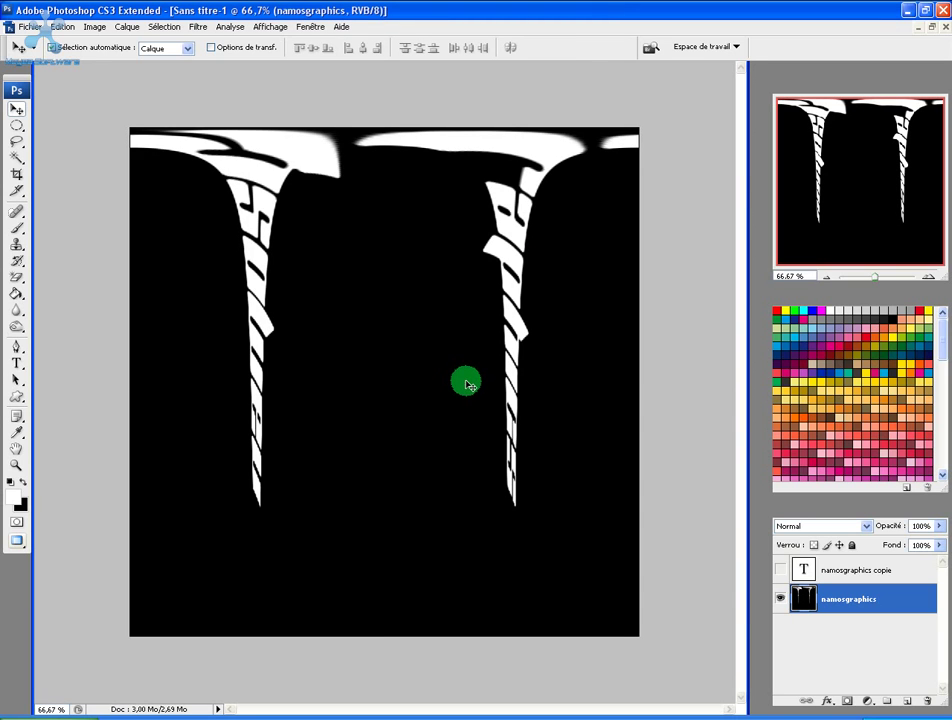
- Rotate the filtered namosgraphics layer 90° clockwise with Free Transform so the streaks run horizontally
{"action": "key", "text": "ctrl+t"}
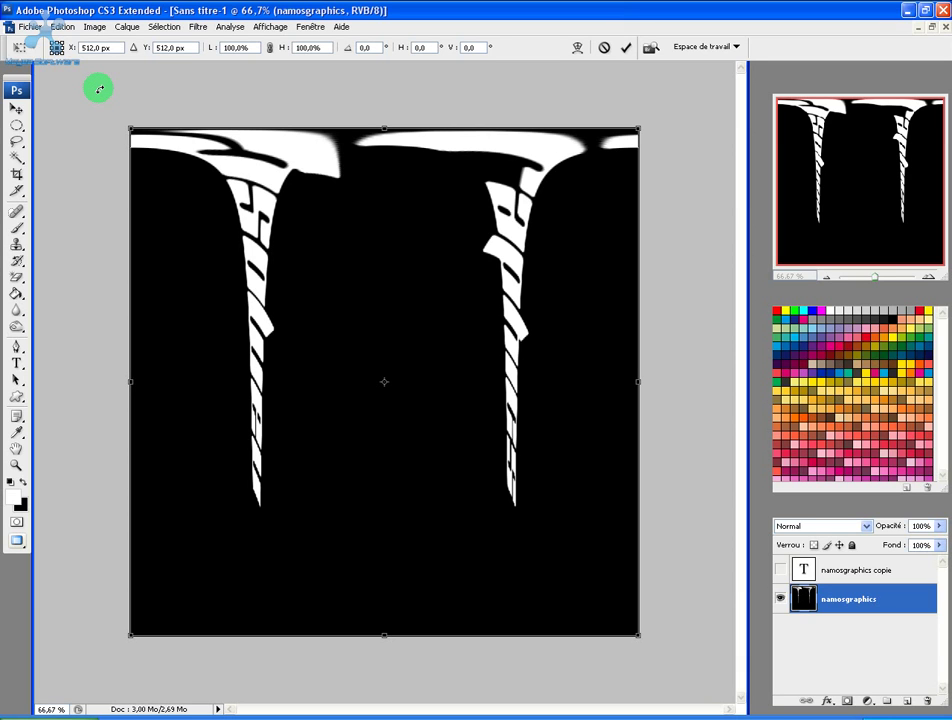
{"action": "left_click_drag", "start_coordinate": [99, 89], "coordinate": [614, 164]}
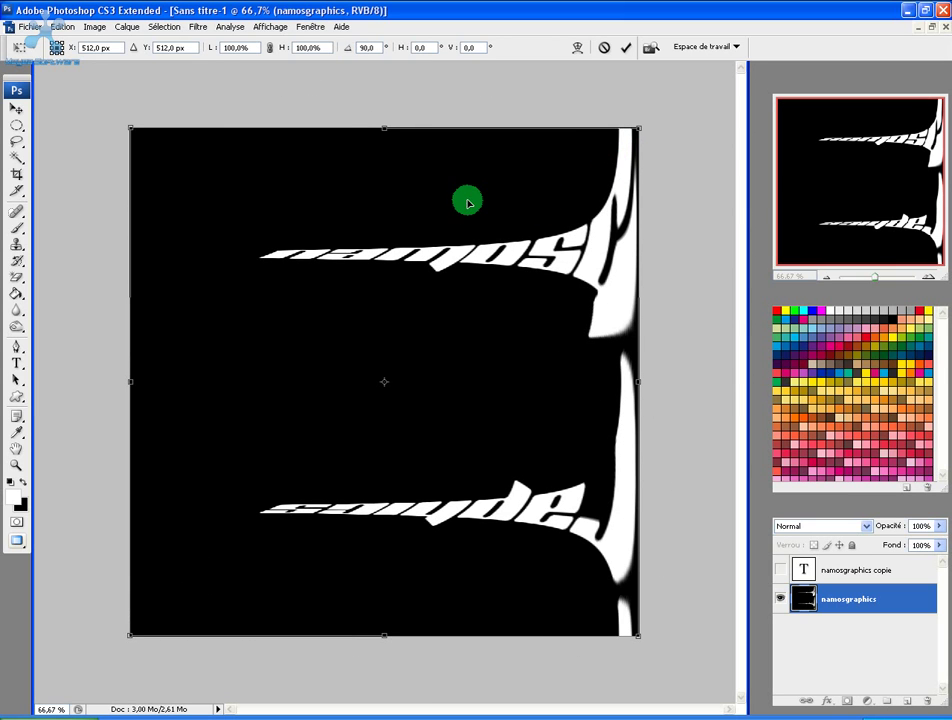
{"action": "key", "text": "Return"}
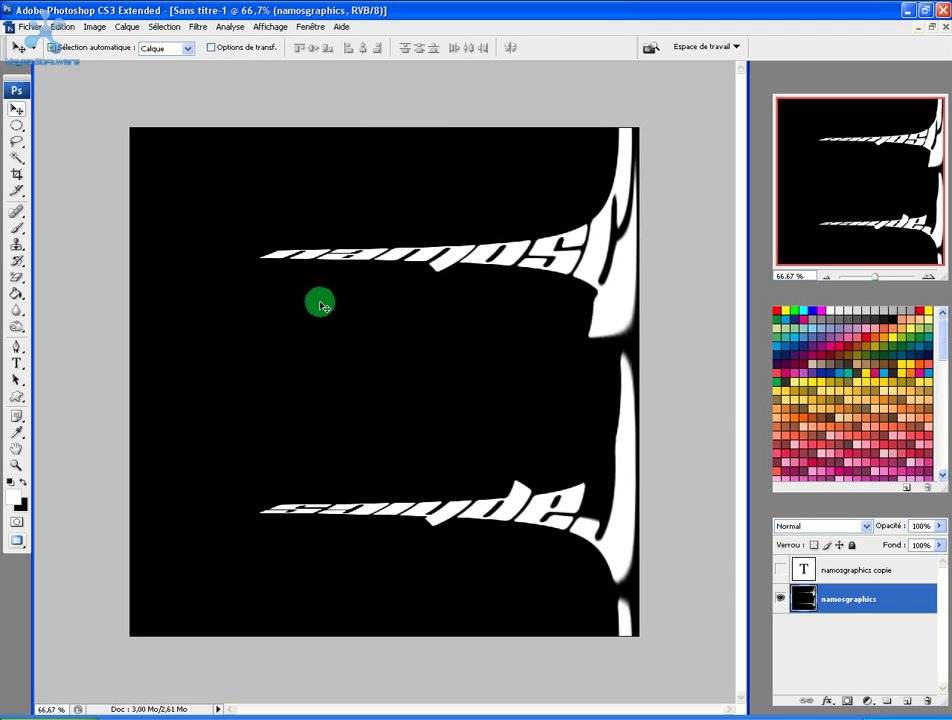
- Apply the Soufflerie (Wind) filter from Droite to the layer and repeat it until long horizontal streaks form
{"action": "left_click", "coordinate": [198, 26]}
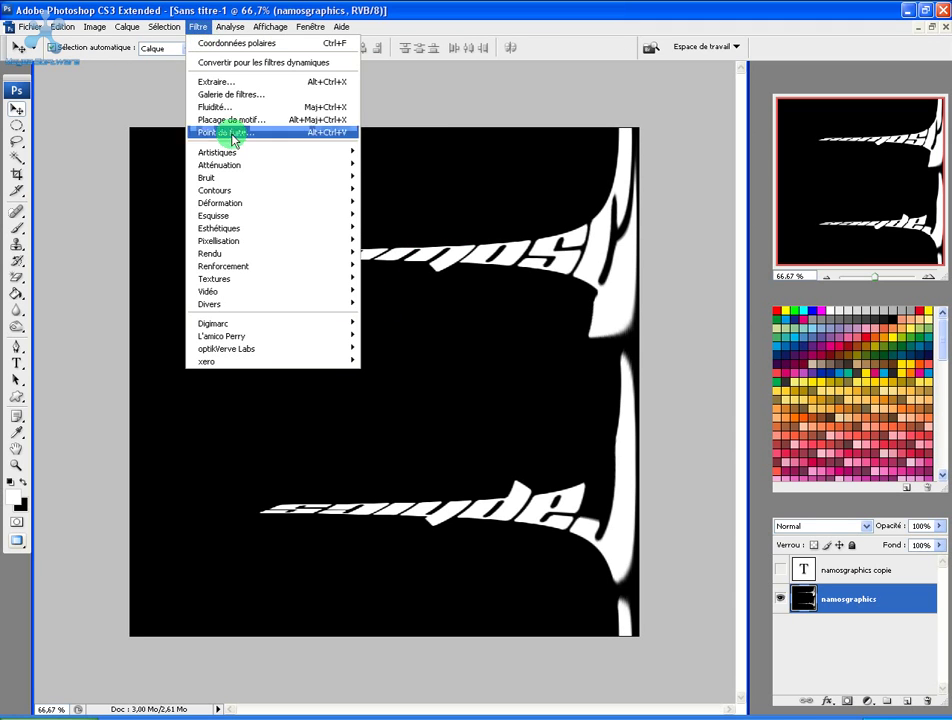
{"action": "mouse_move", "coordinate": [265, 236]}
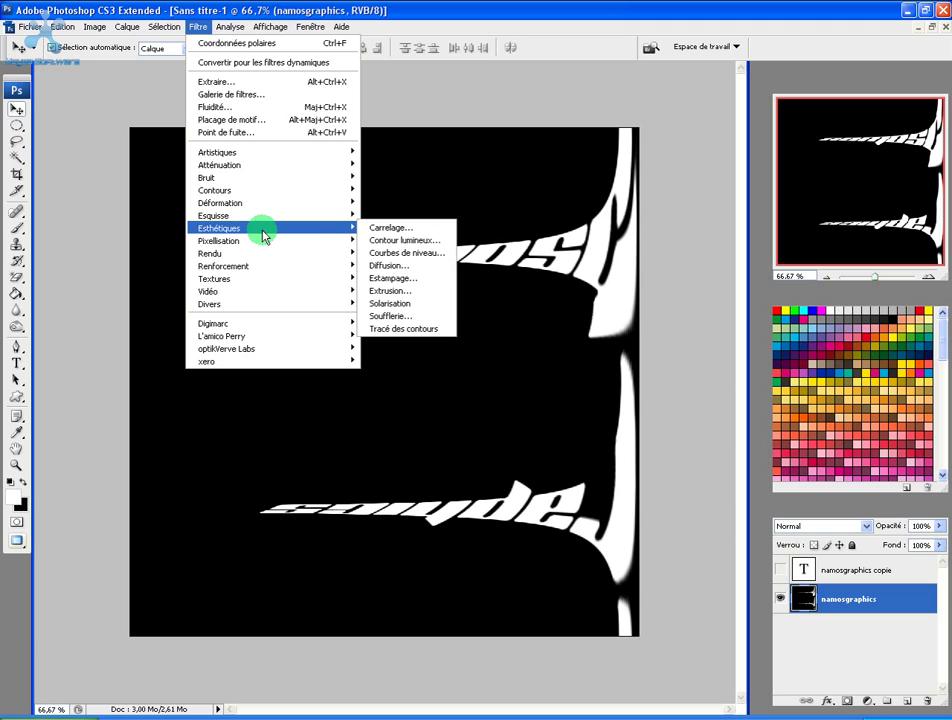
{"action": "left_click", "coordinate": [408, 317]}
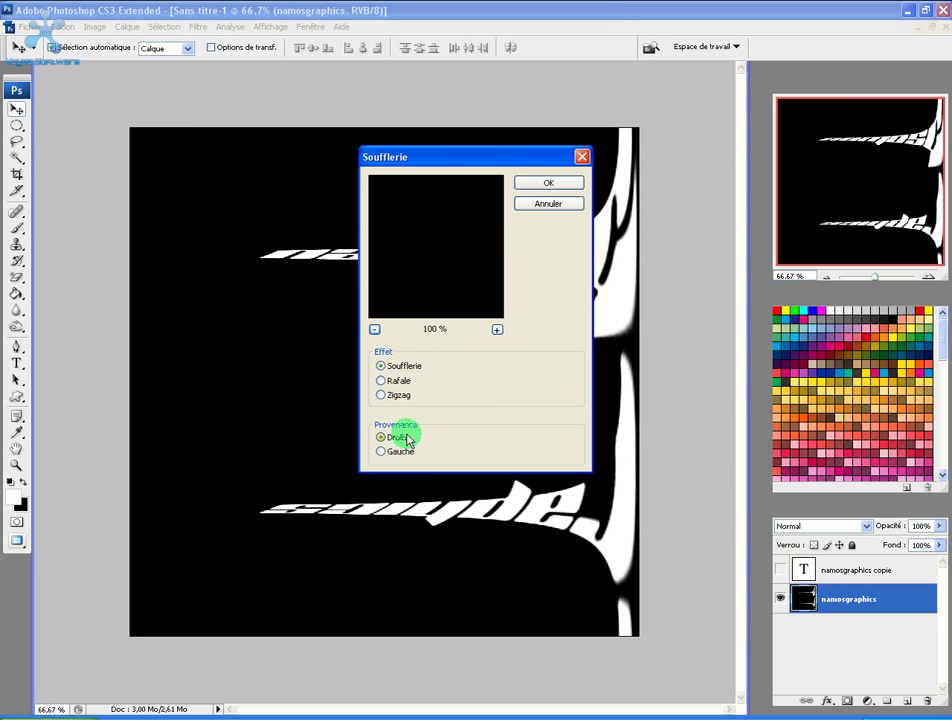
{"action": "left_click", "coordinate": [548, 183]}
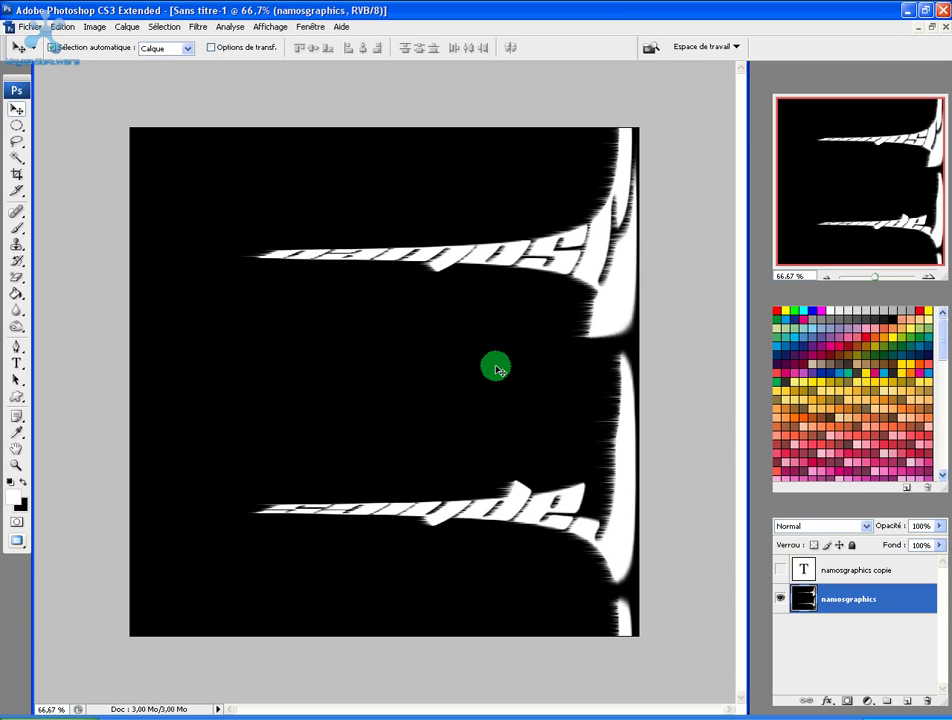
{"action": "key", "text": "ctrl+f"}
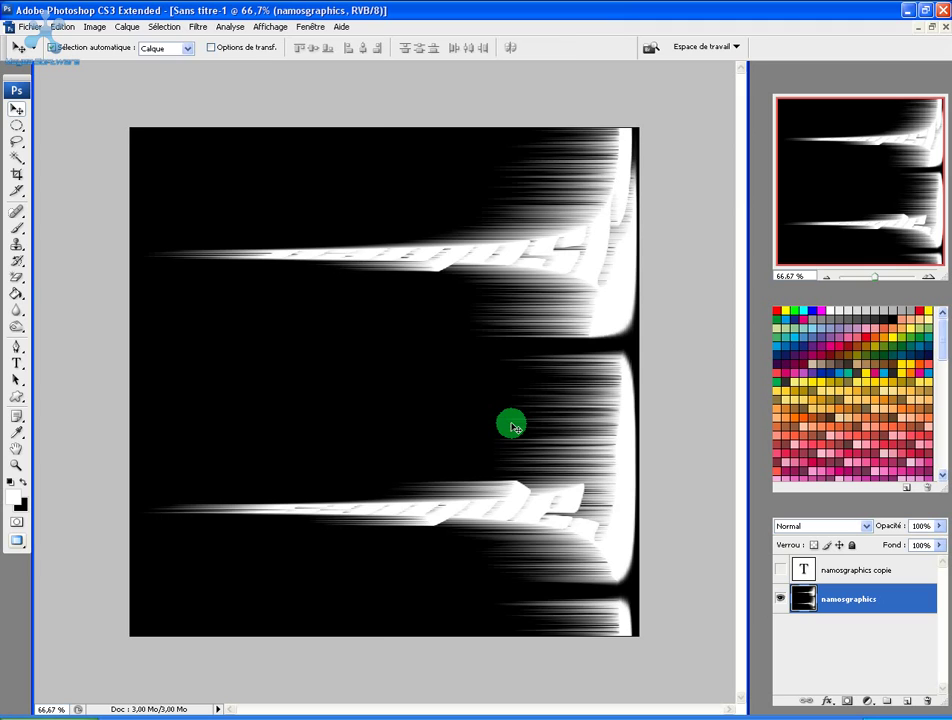
- Rotate the namosgraphics layer by -180° and reapply the Soufflerie filter to streak its opposite side
{"action": "key", "text": "ctrl+t"}
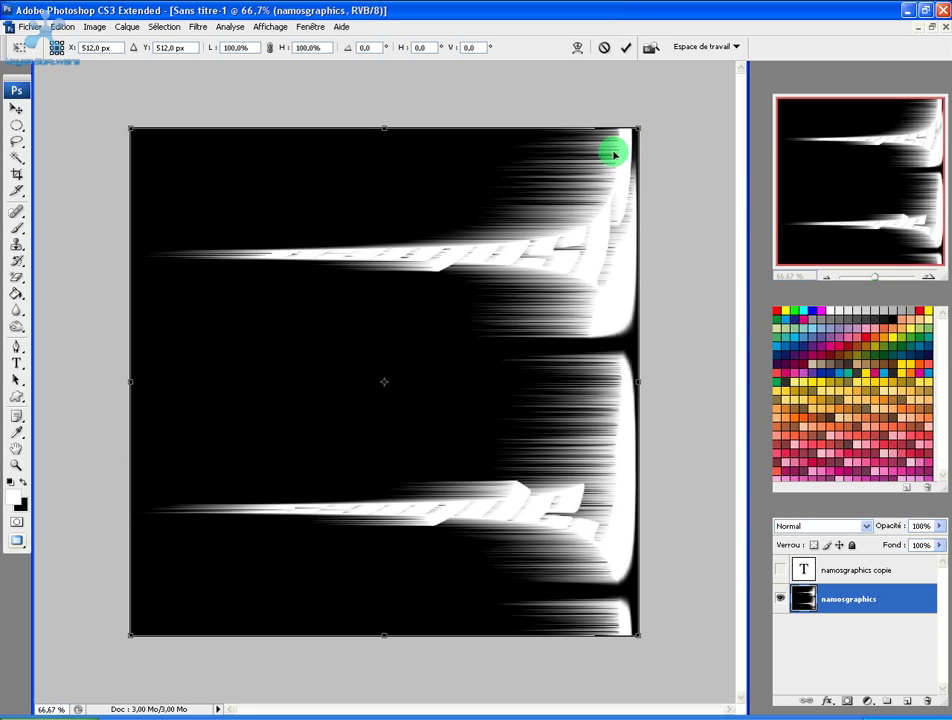
{"action": "left_click_drag", "start_coordinate": [666, 92], "coordinate": [83, 647]}
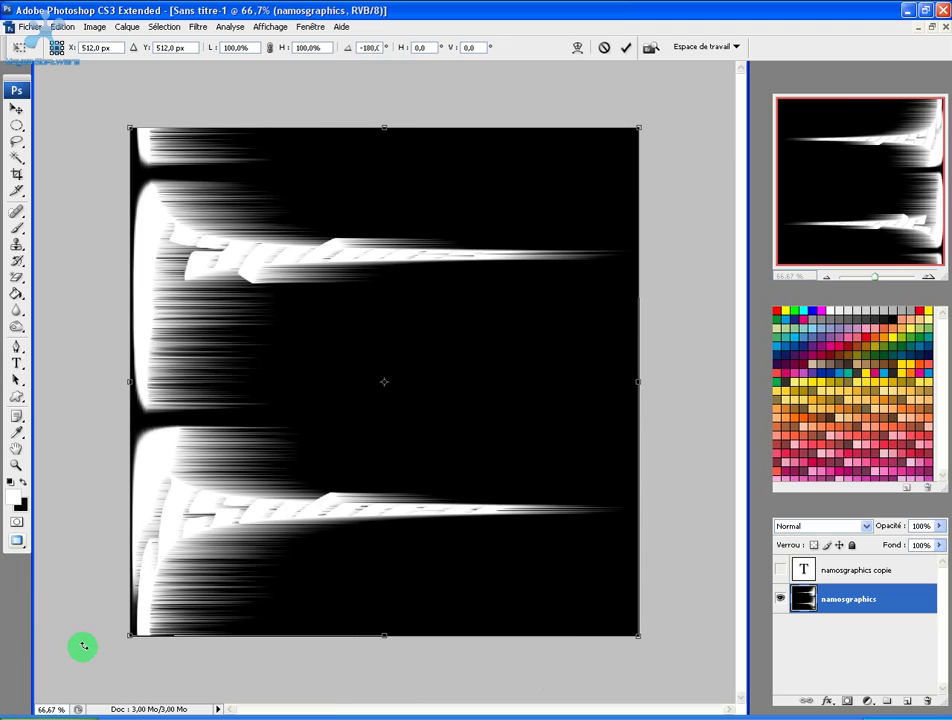
{"action": "key", "text": "Return"}
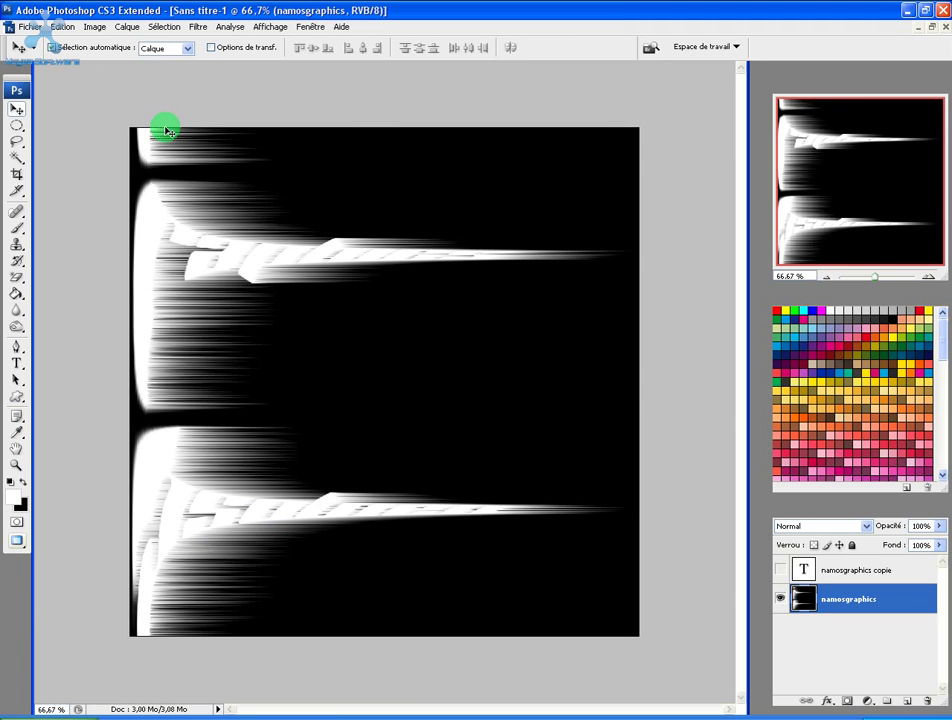
{"action": "left_click_drag", "start_coordinate": [166, 131], "coordinate": [168, 131]}
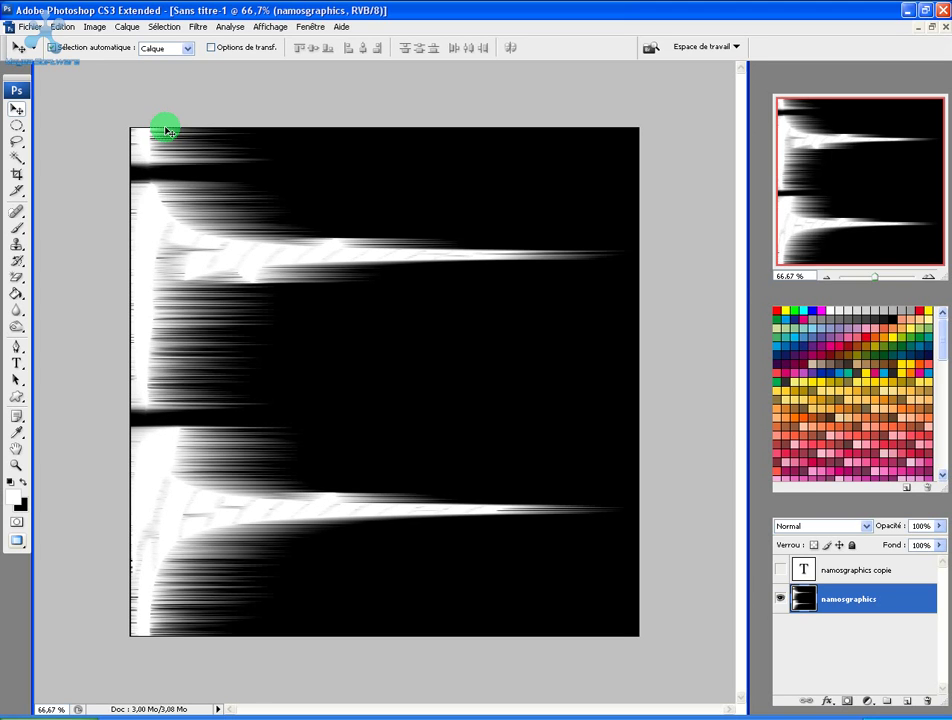
- Rotate the wind-streaked layer 90° clockwise so the streaks hang downward from the canvas's upper edge
{"action": "key", "text": "ctrl+t"}
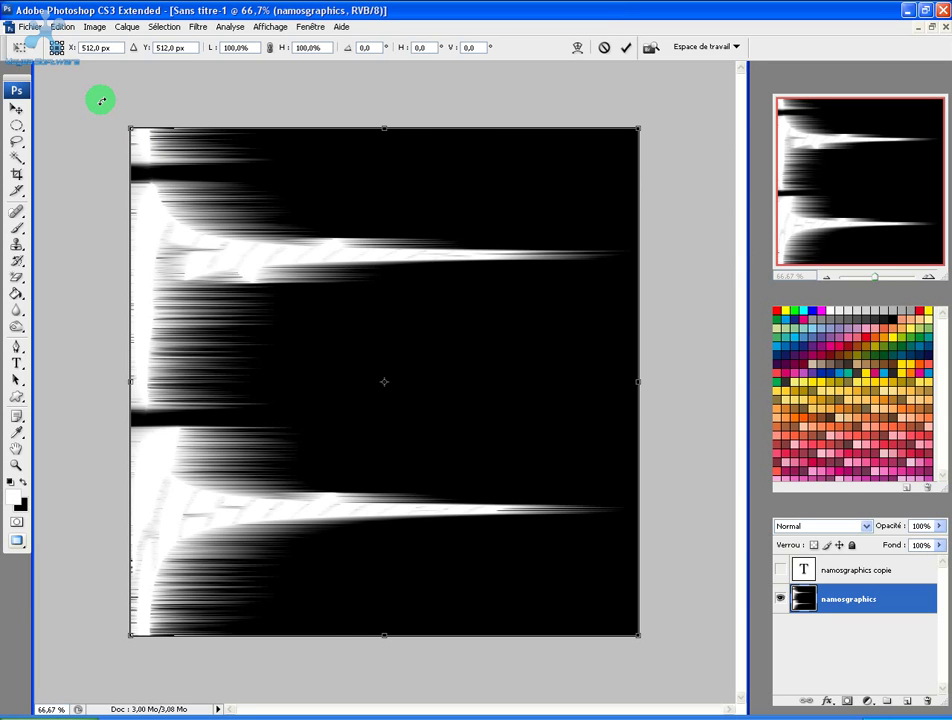
{"action": "left_click_drag", "start_coordinate": [100, 98], "coordinate": [619, 170]}
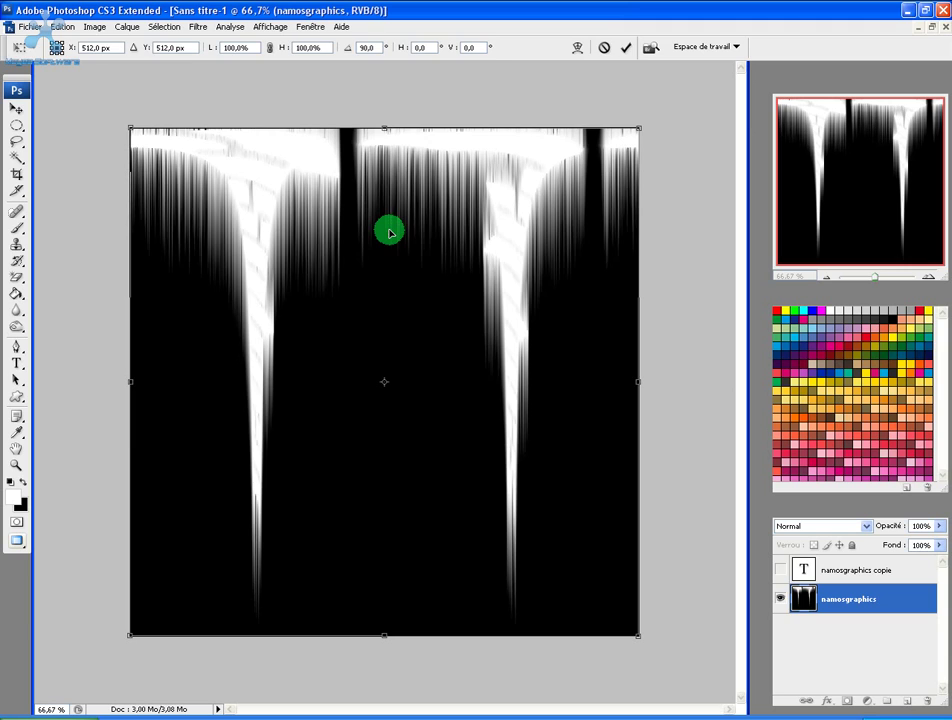
{"action": "key", "text": "Return"}
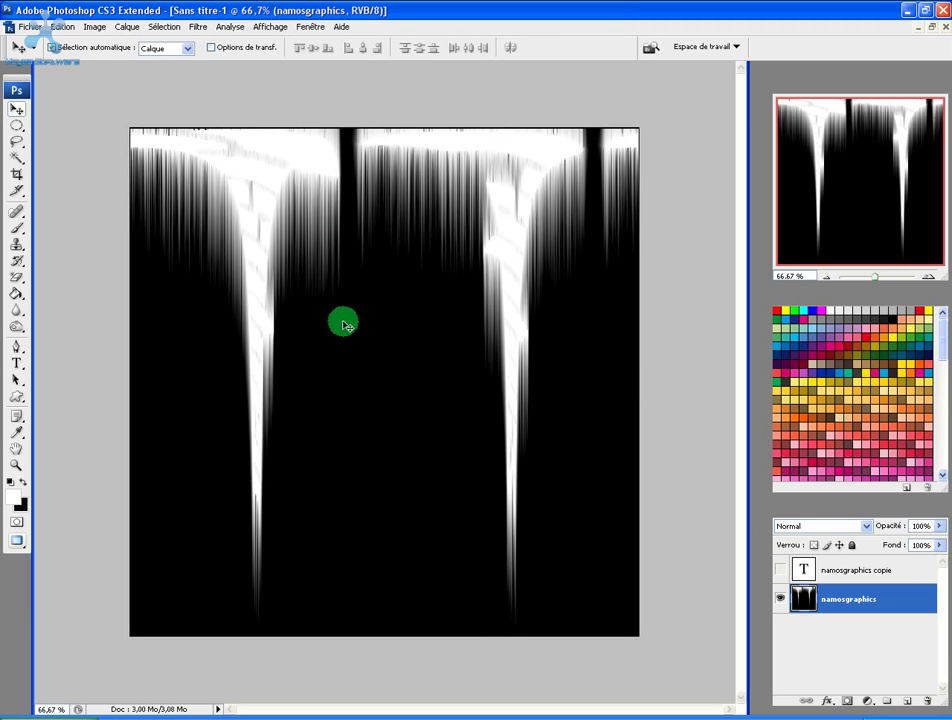
- Apply the Polar Coordinates filter to the streaked layer with the Rectangulaire en polaire option
{"action": "left_click", "coordinate": [198, 27]}
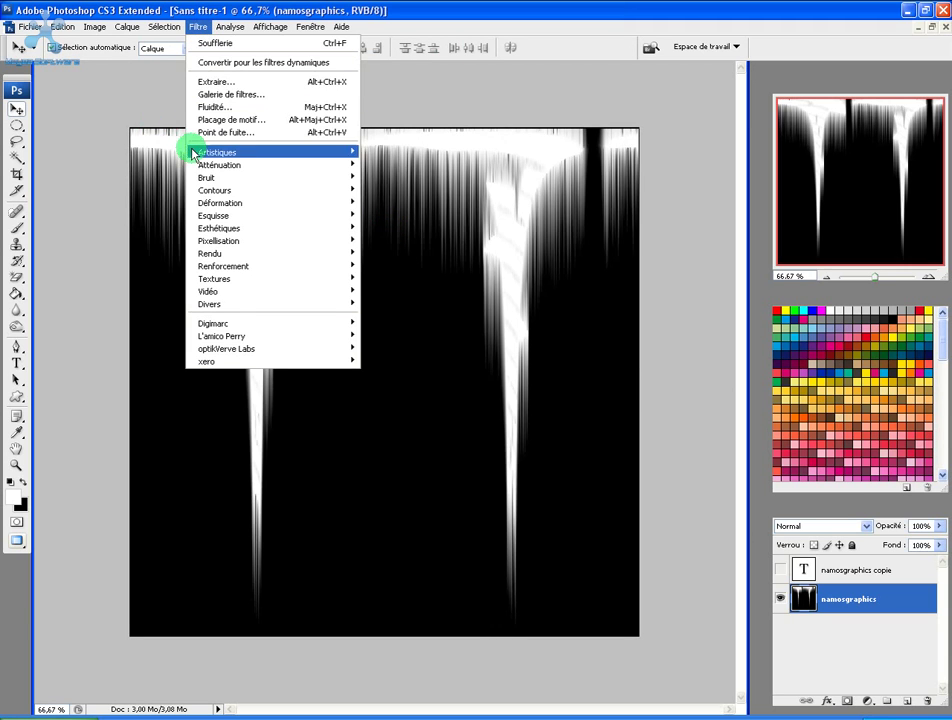
{"action": "mouse_move", "coordinate": [229, 203]}
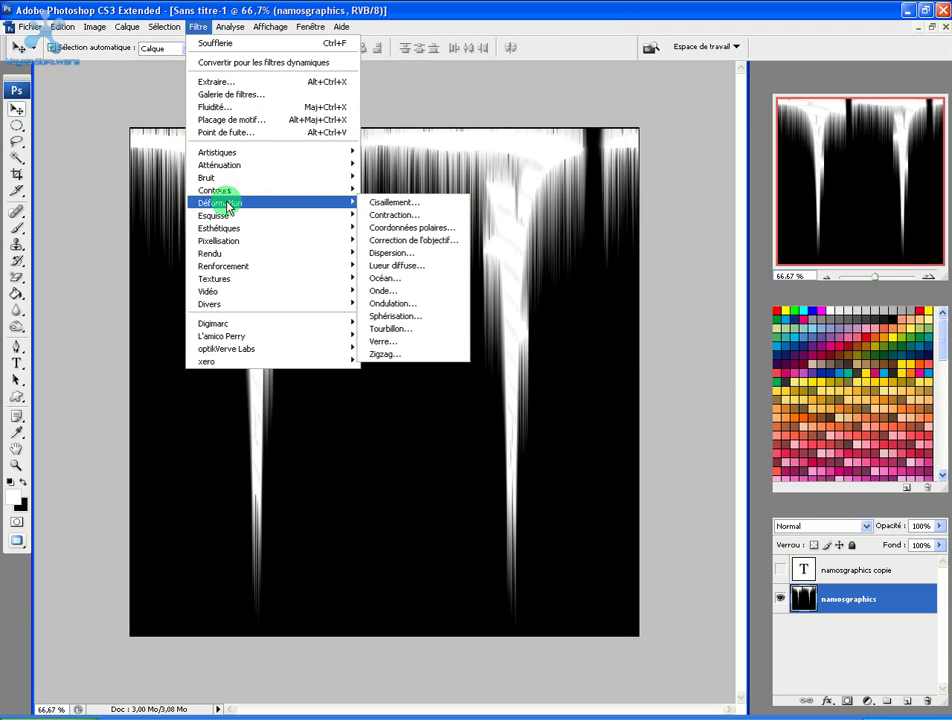
{"action": "left_click", "coordinate": [418, 227]}
{"action": "left_click", "coordinate": [399, 358]}
{"action": "left_click", "coordinate": [399, 358]}
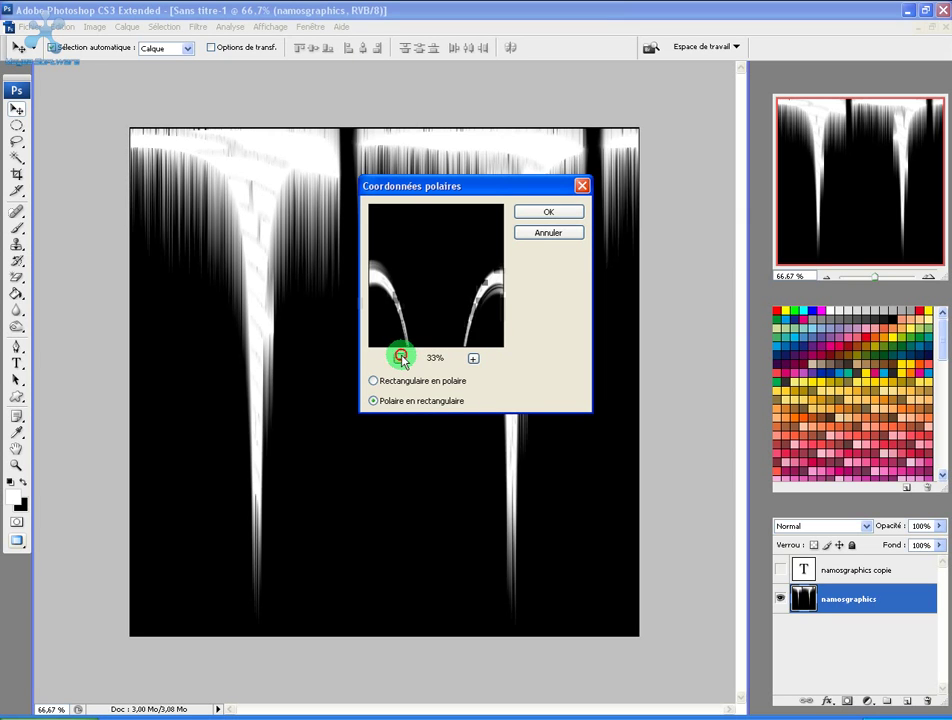
{"action": "left_click", "coordinate": [399, 358]}
{"action": "left_click", "coordinate": [399, 358]}
{"action": "left_click", "coordinate": [373, 381]}
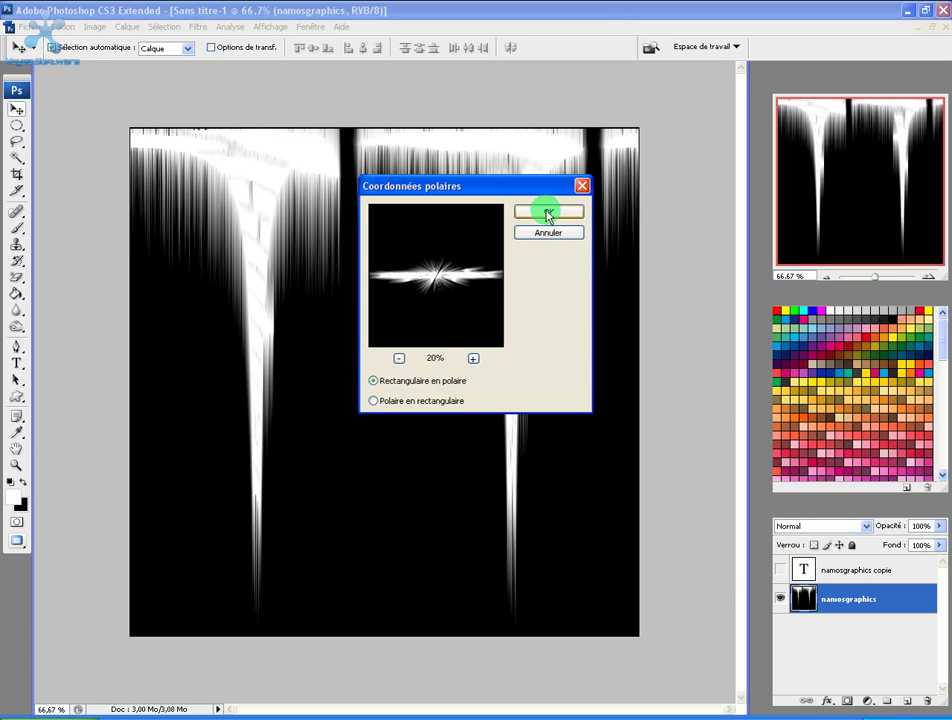
{"action": "left_click", "coordinate": [546, 212]}
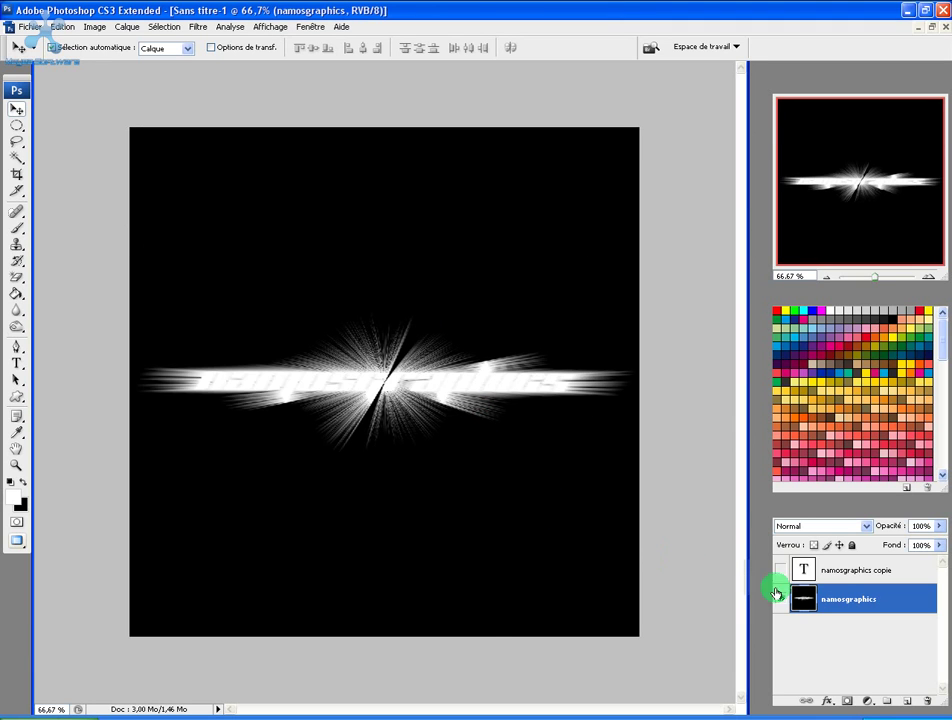
- Select the hidden namosgraphics copie text layer and make it visible above the light rays
{"action": "left_click", "coordinate": [904, 568]}
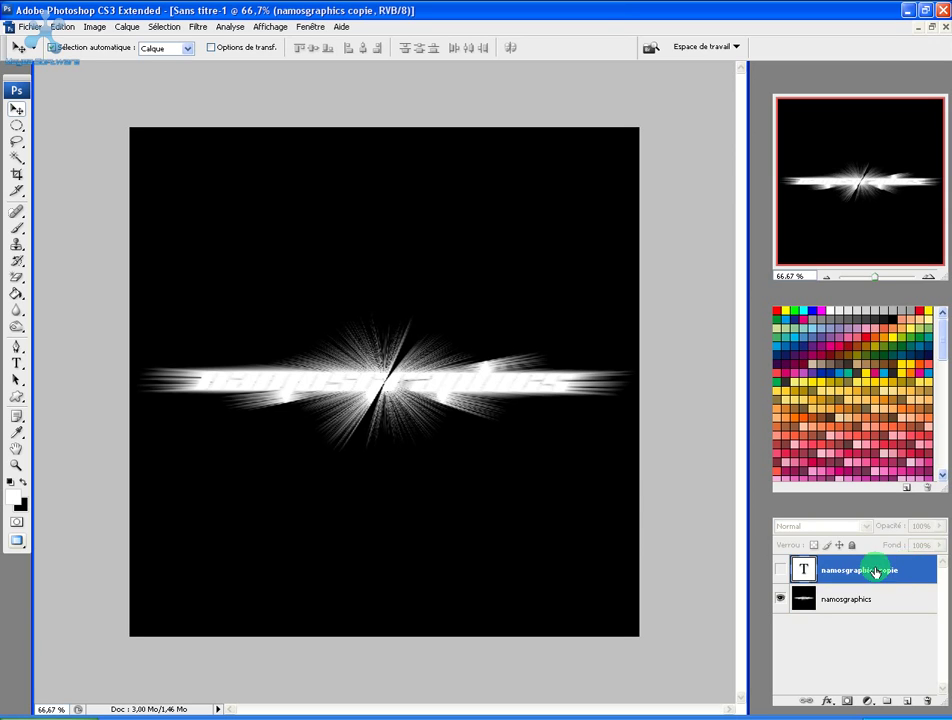
{"action": "left_click", "coordinate": [802, 570]}
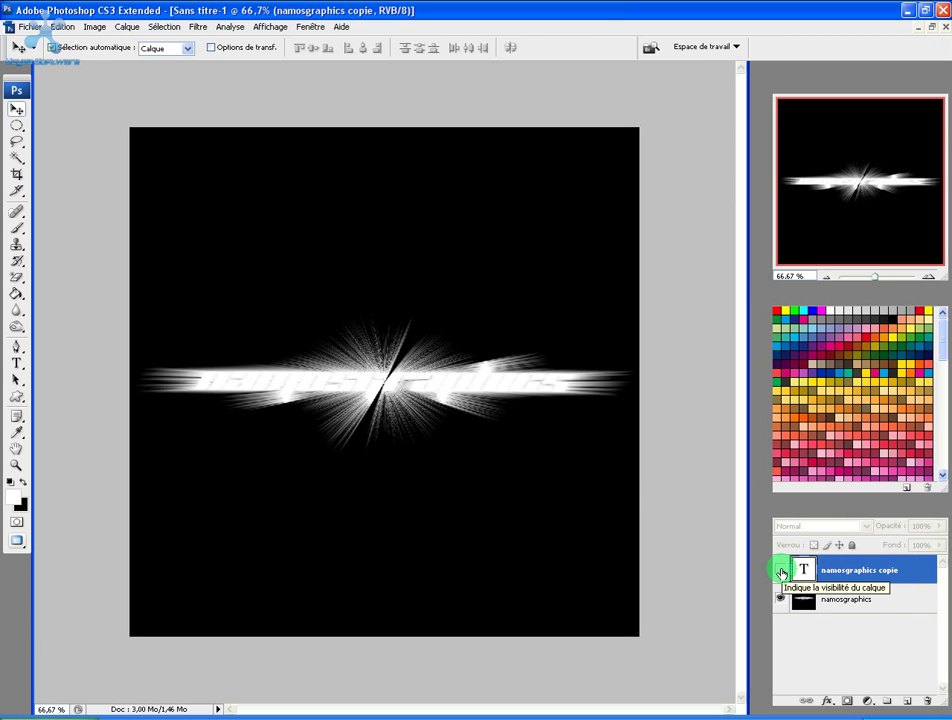
{"action": "left_click", "coordinate": [781, 572]}
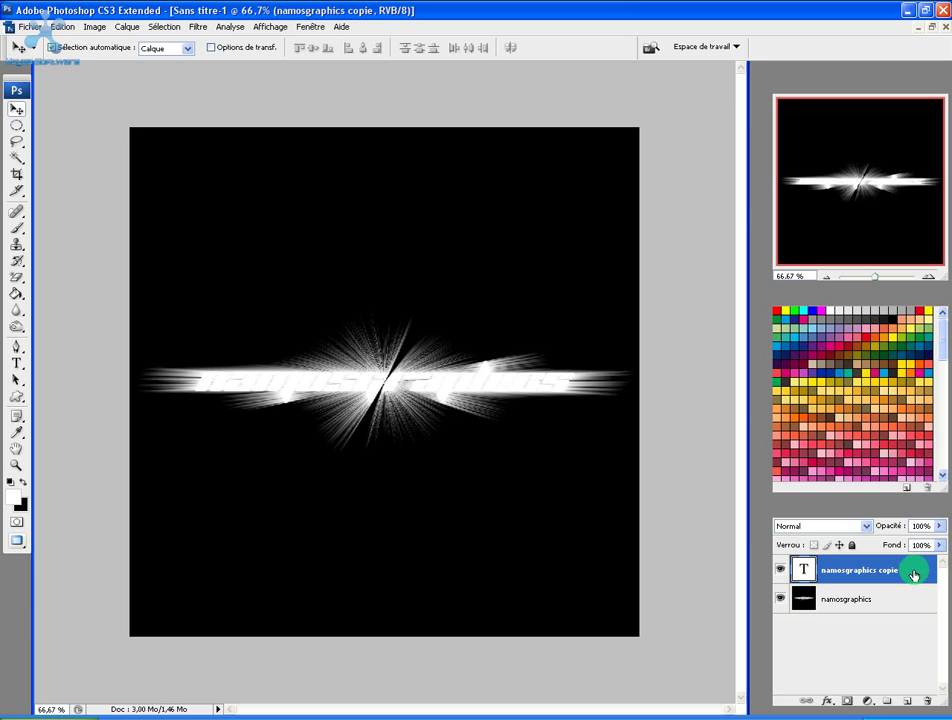
- Add a black (000000) Incrustation couleur overlay at 100% opacity in Normal mode to the namosgraphics copie text layer
{"action": "double_click", "coordinate": [912, 575]}
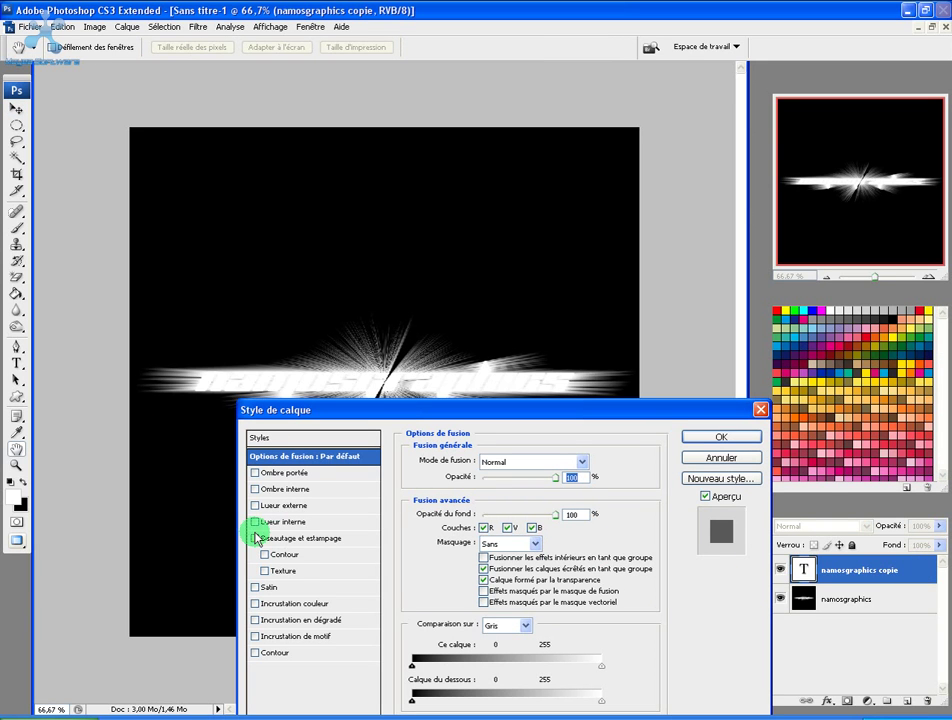
{"action": "left_click", "coordinate": [318, 607]}
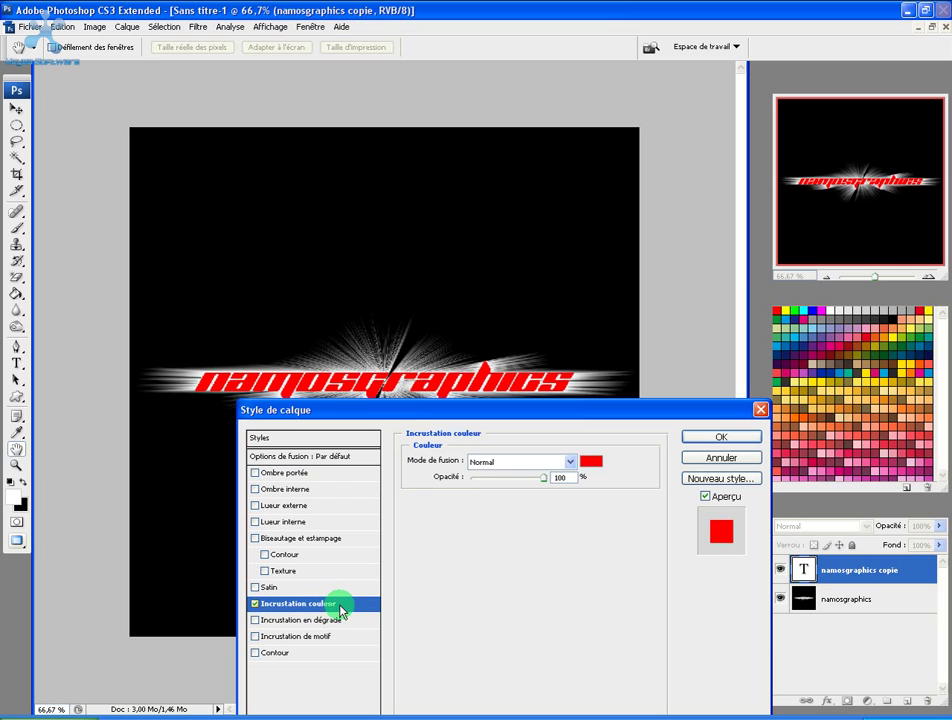
{"action": "left_click", "coordinate": [594, 465]}
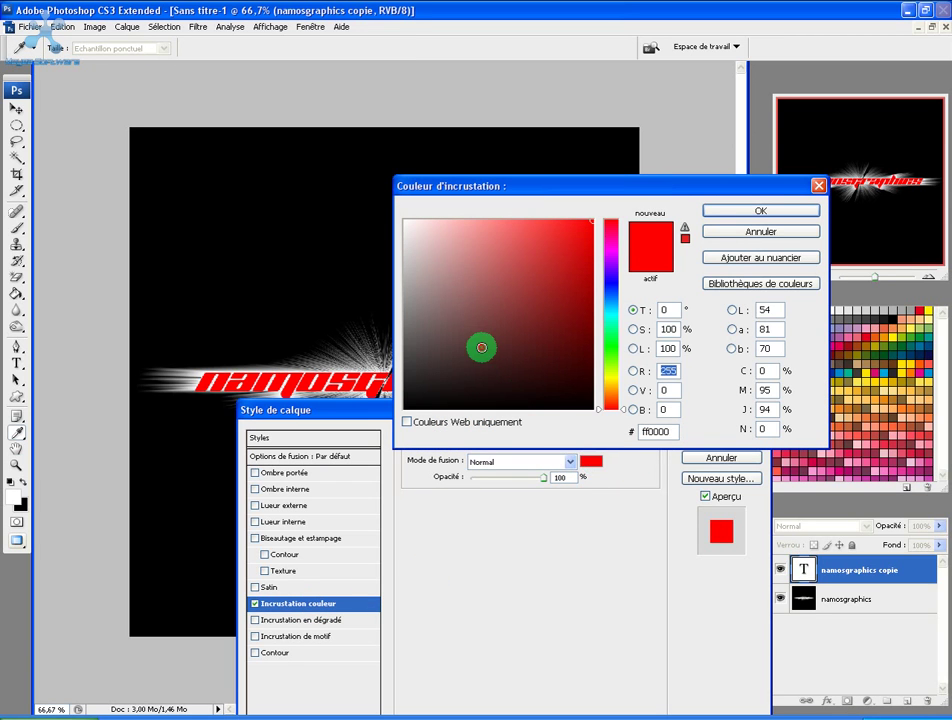
{"action": "left_click_drag", "start_coordinate": [480, 343], "coordinate": [382, 414]}
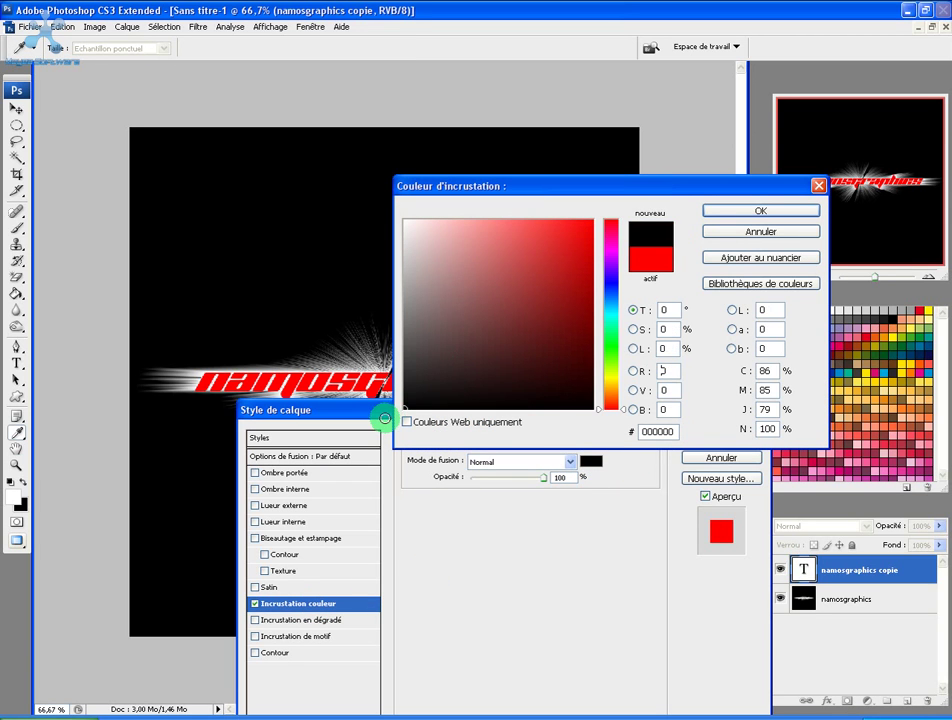
{"action": "left_click", "coordinate": [758, 210]}
{"action": "left_click", "coordinate": [697, 438]}
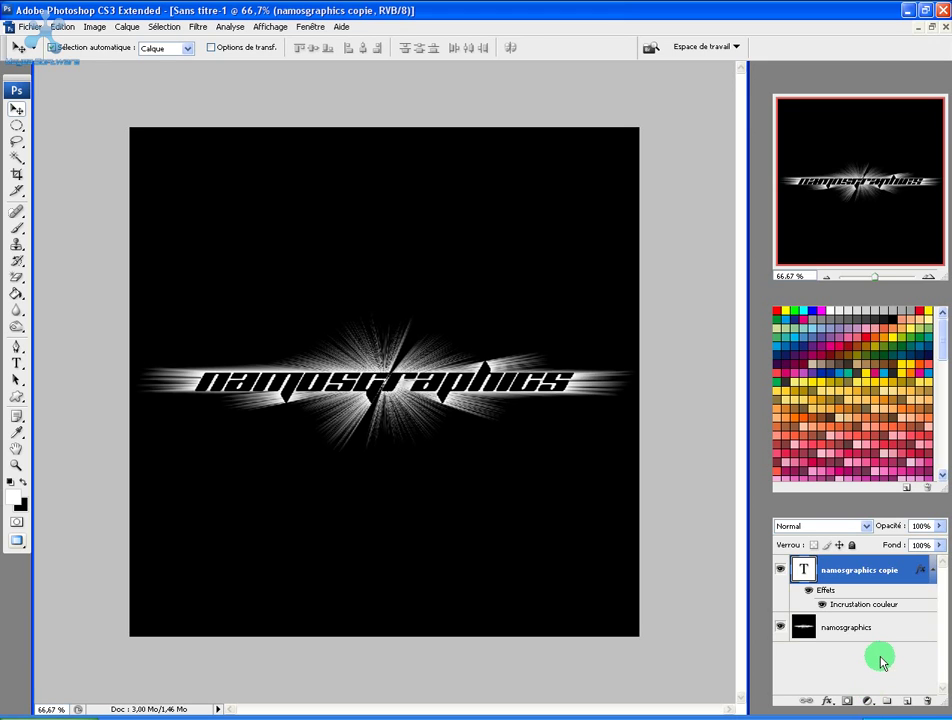
- Add a Teinte/Saturation adjustment layer above the text with Redéfinir enabled, Teinte 209 and Saturation 69 to colour the rays blue
{"action": "left_click", "coordinate": [866, 704]}
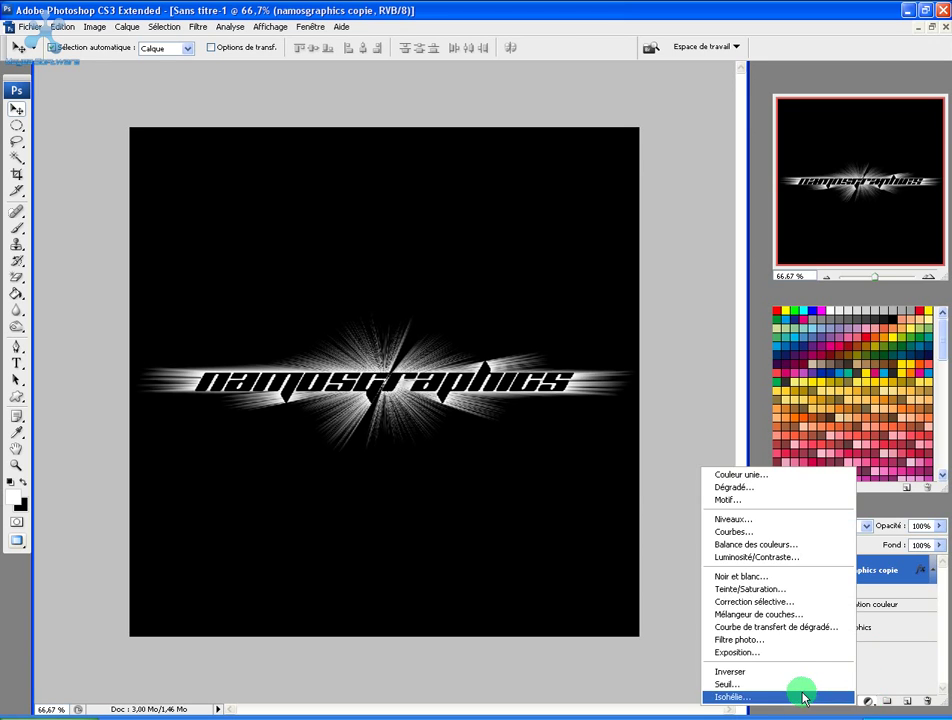
{"action": "left_click", "coordinate": [790, 590]}
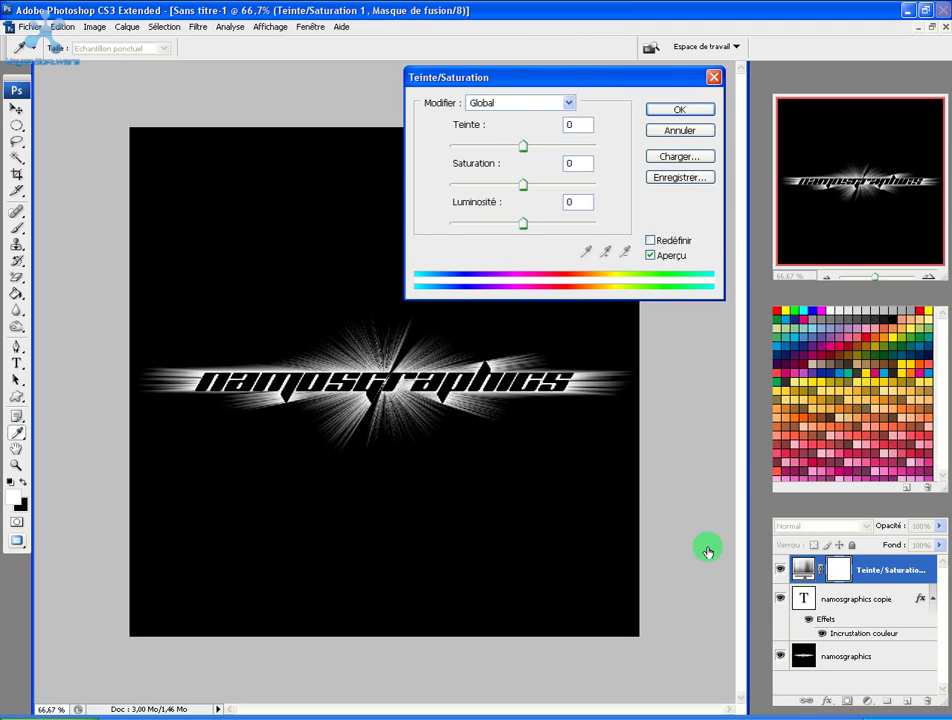
{"action": "left_click", "coordinate": [651, 241]}
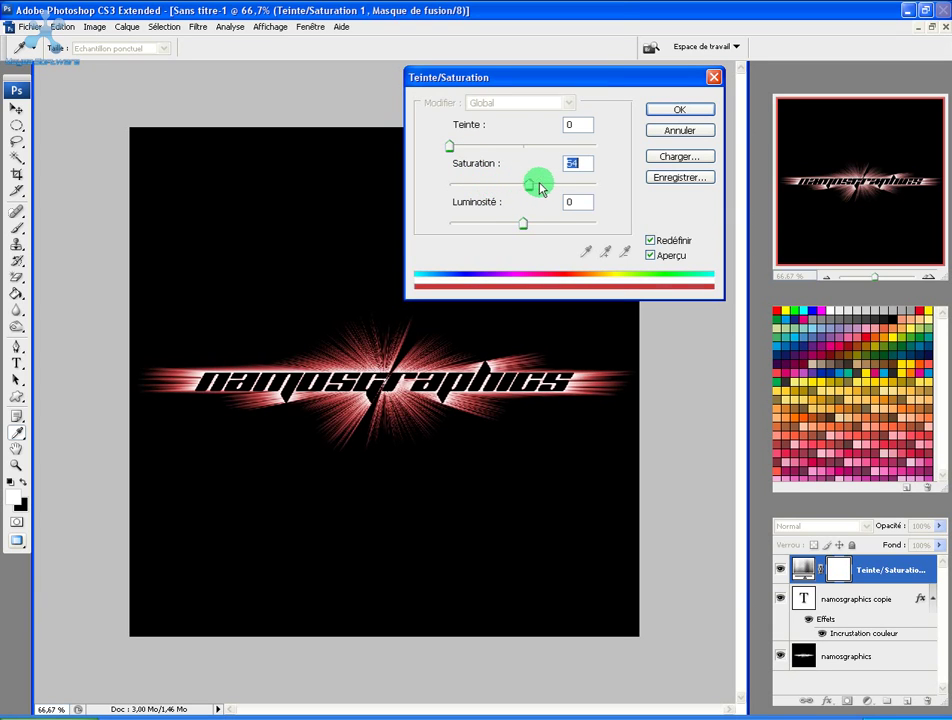
{"action": "left_click_drag", "start_coordinate": [548, 184], "coordinate": [551, 186]}
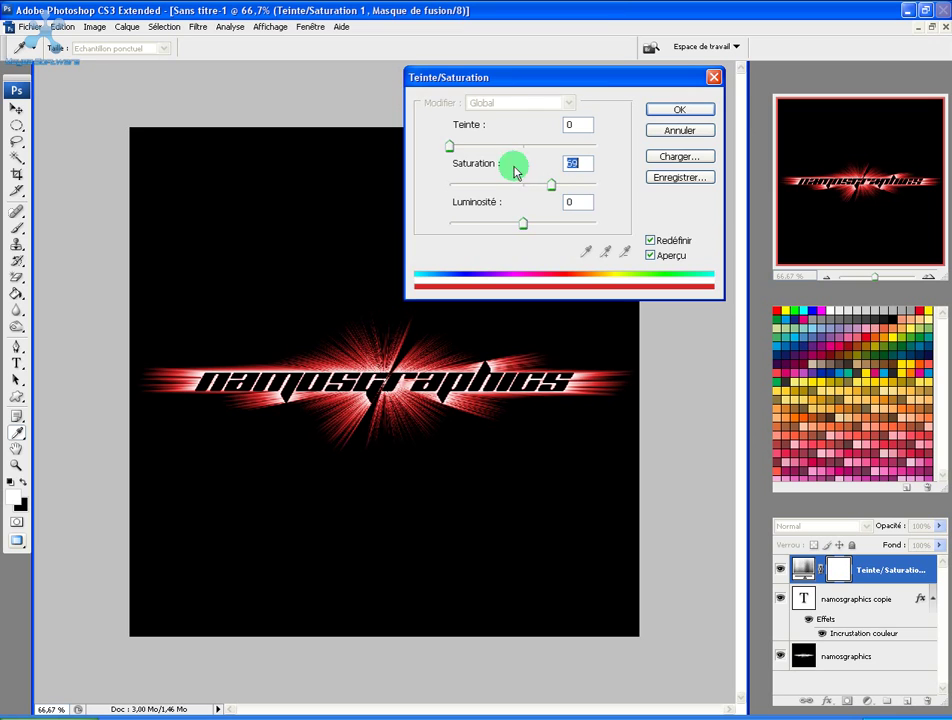
{"action": "left_click_drag", "start_coordinate": [450, 148], "coordinate": [538, 151]}
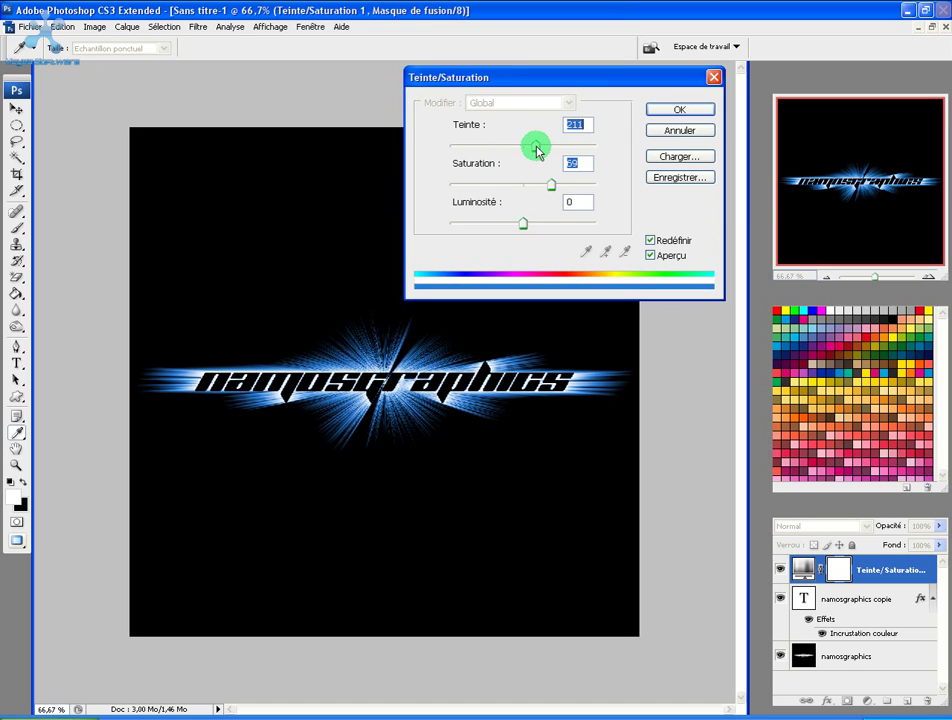
{"action": "left_click", "coordinate": [686, 110]}
{"action": "key", "text": "v"}
{"action": "key", "text": "d"}
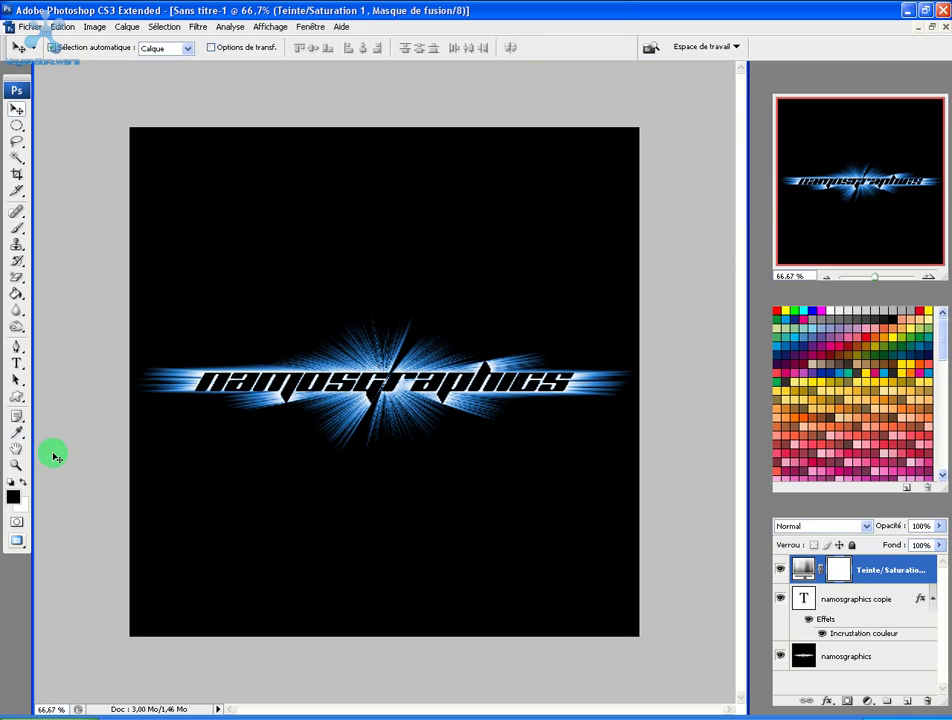
- Recolour the light rays bright green by lowering the Teinte value of the existing Teinte/Saturation adjustment layer
{"action": "double_click", "coordinate": [16, 465]}
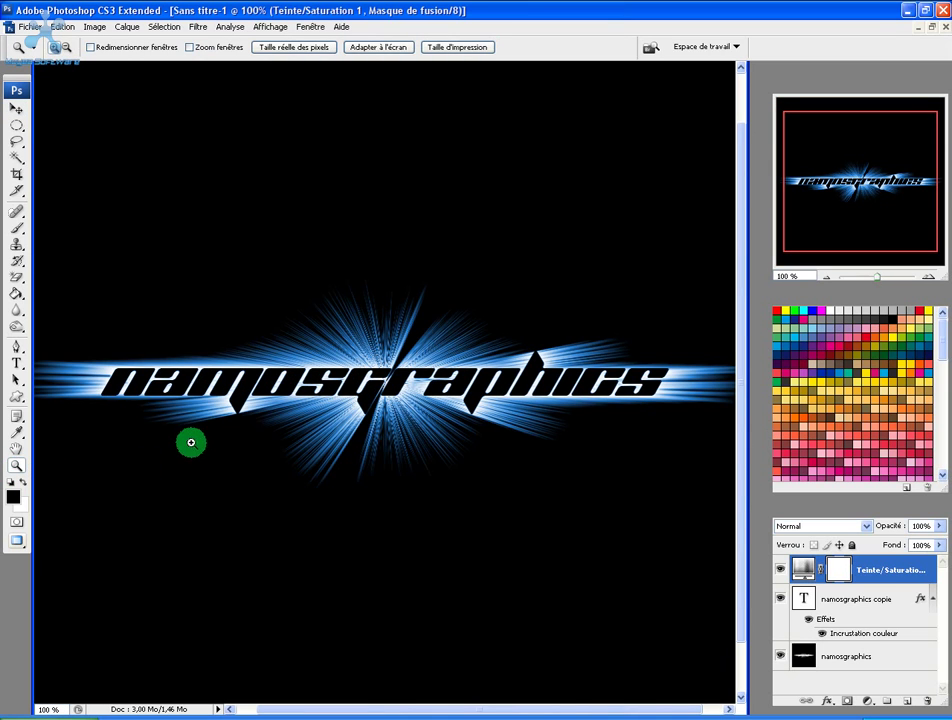
{"action": "left_click_drag", "start_coordinate": [221, 430], "coordinate": [251, 429]}
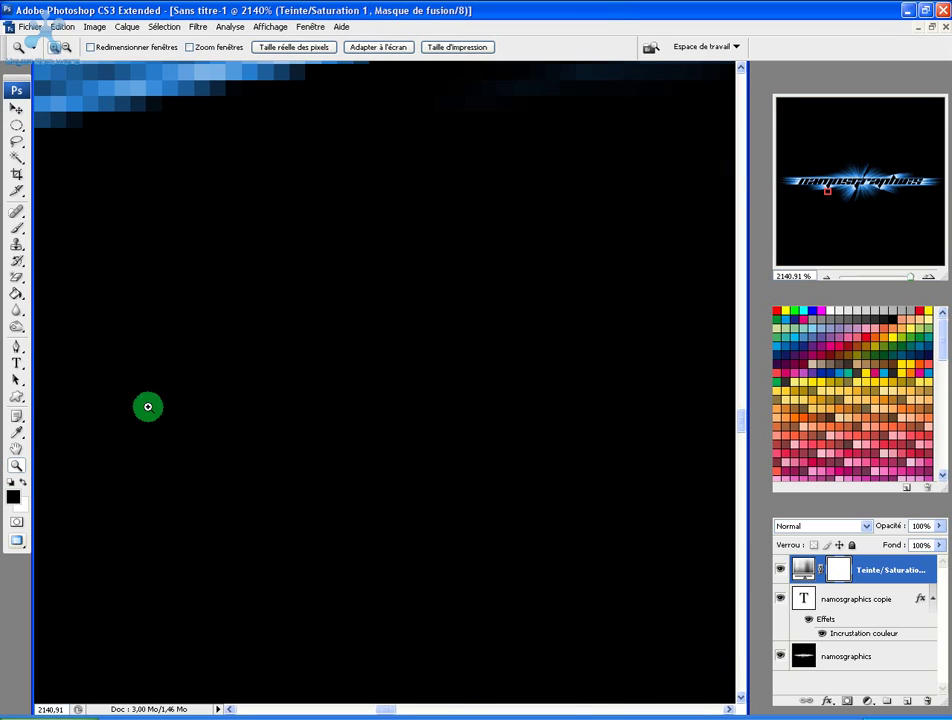
{"action": "double_click", "coordinate": [16, 468]}
{"action": "left_click_drag", "start_coordinate": [361, 400], "coordinate": [354, 404]}
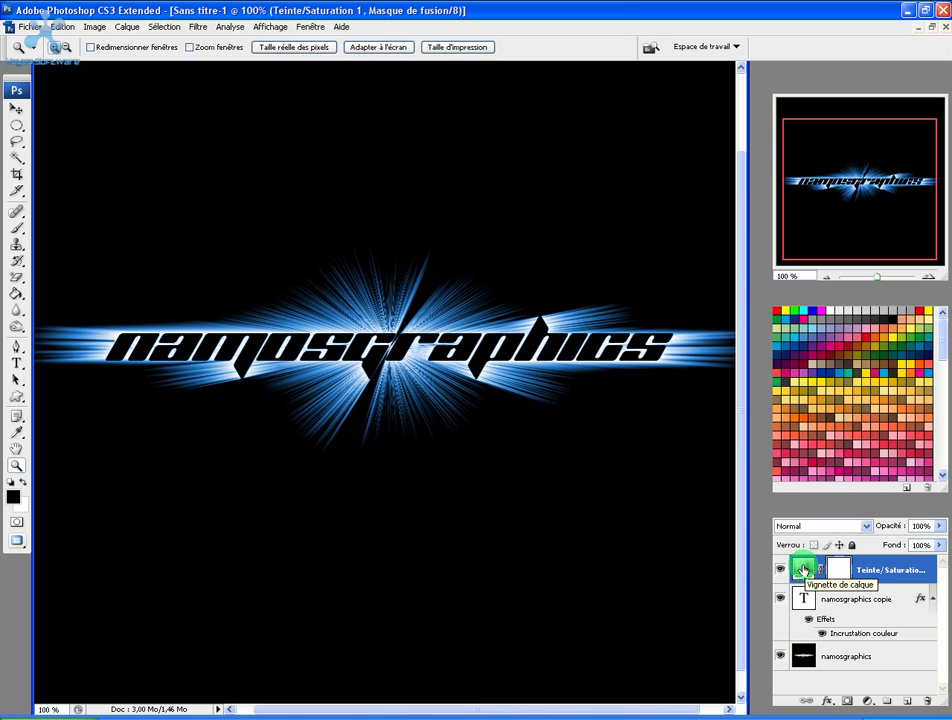
{"action": "double_click", "coordinate": [802, 570]}
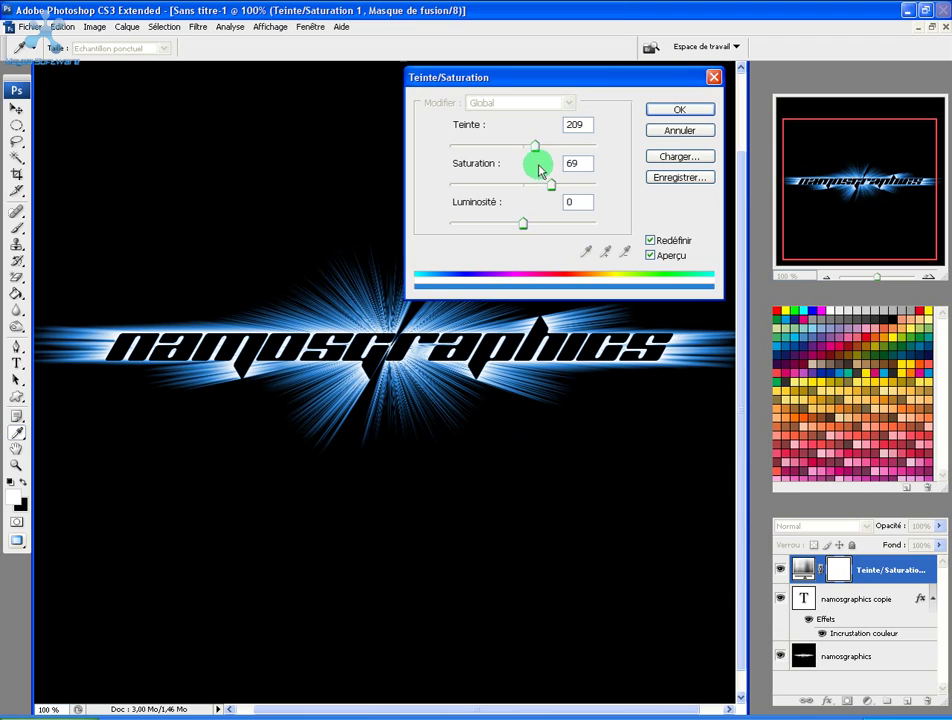
{"action": "left_click", "coordinate": [791, 578]}
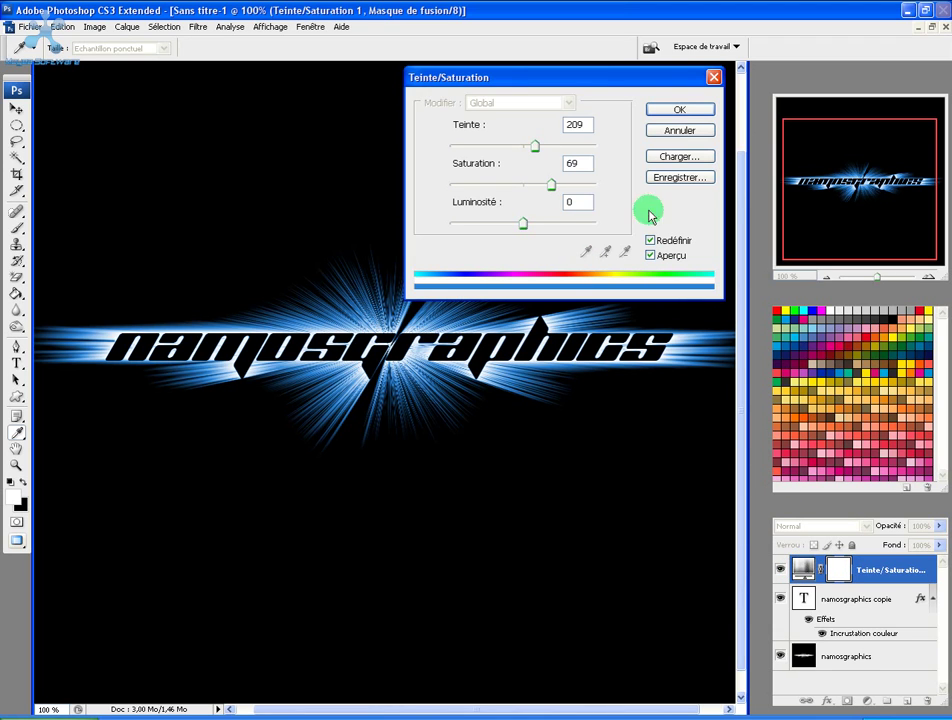
{"action": "left_click_drag", "start_coordinate": [534, 145], "coordinate": [505, 148]}
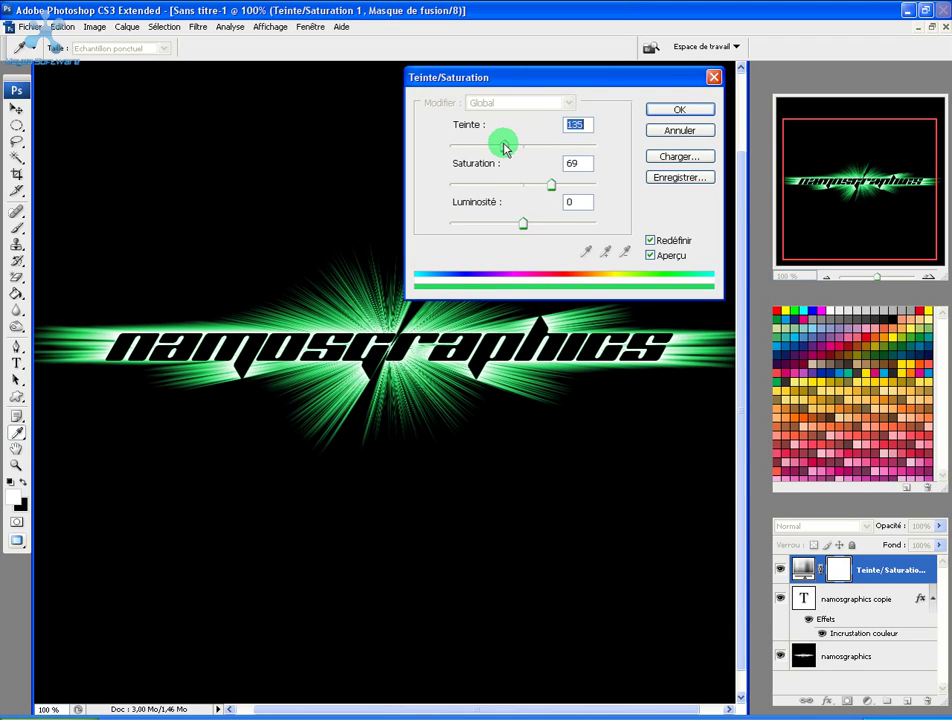
{"action": "left_click", "coordinate": [660, 110]}
{"action": "key", "text": "z"}
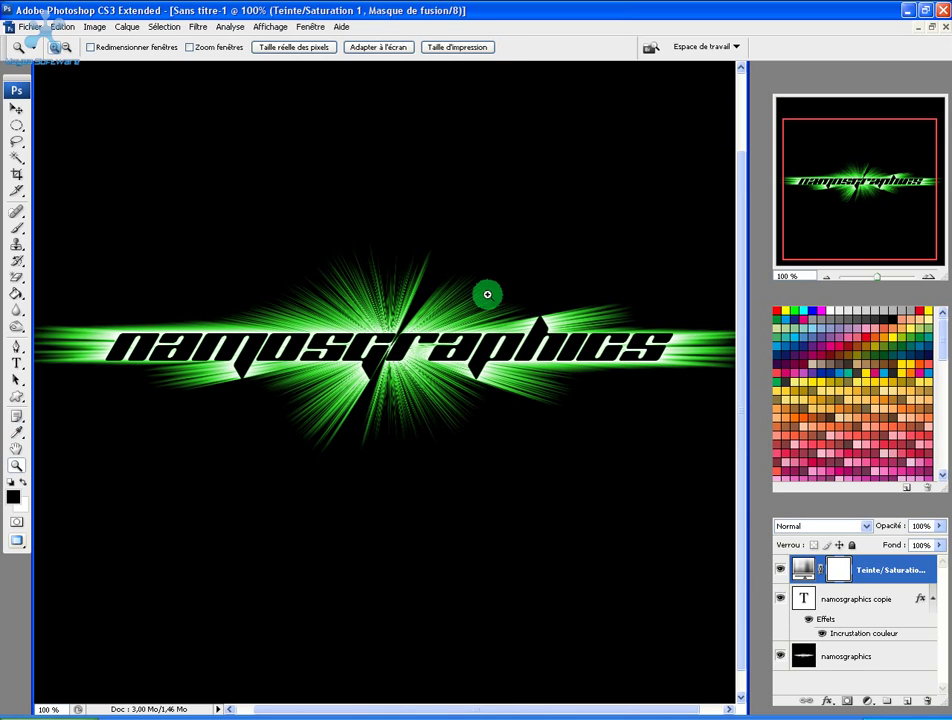
- Add a Niveaux adjustment layer on top and set its RVB white input level to 155 to brighten the rays
{"action": "left_click", "coordinate": [870, 706]}
{"action": "left_click", "coordinate": [763, 516]}
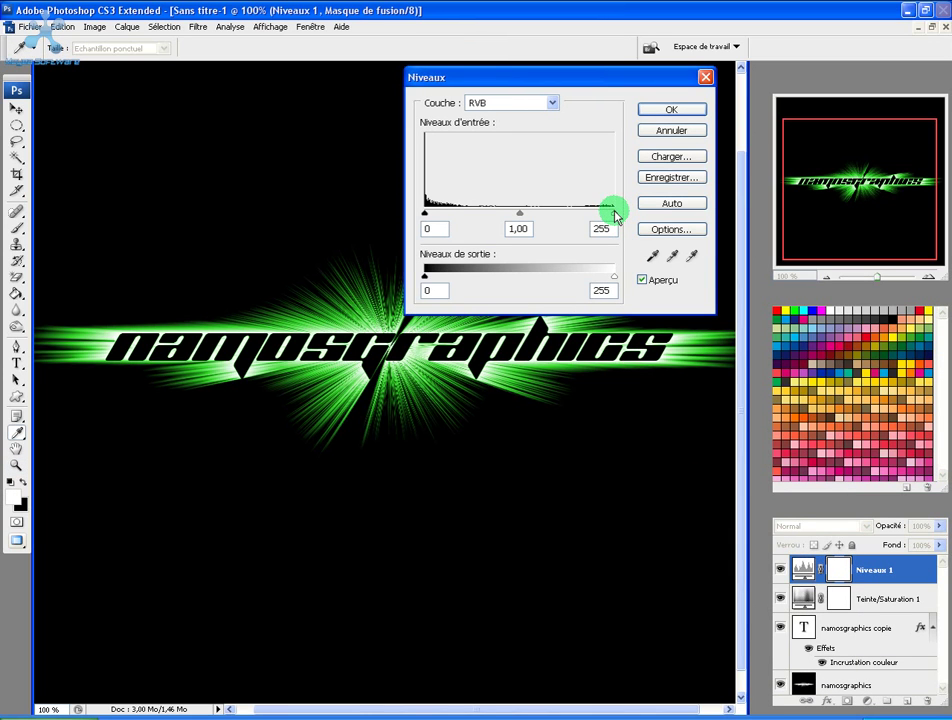
{"action": "left_click_drag", "start_coordinate": [605, 214], "coordinate": [548, 219]}
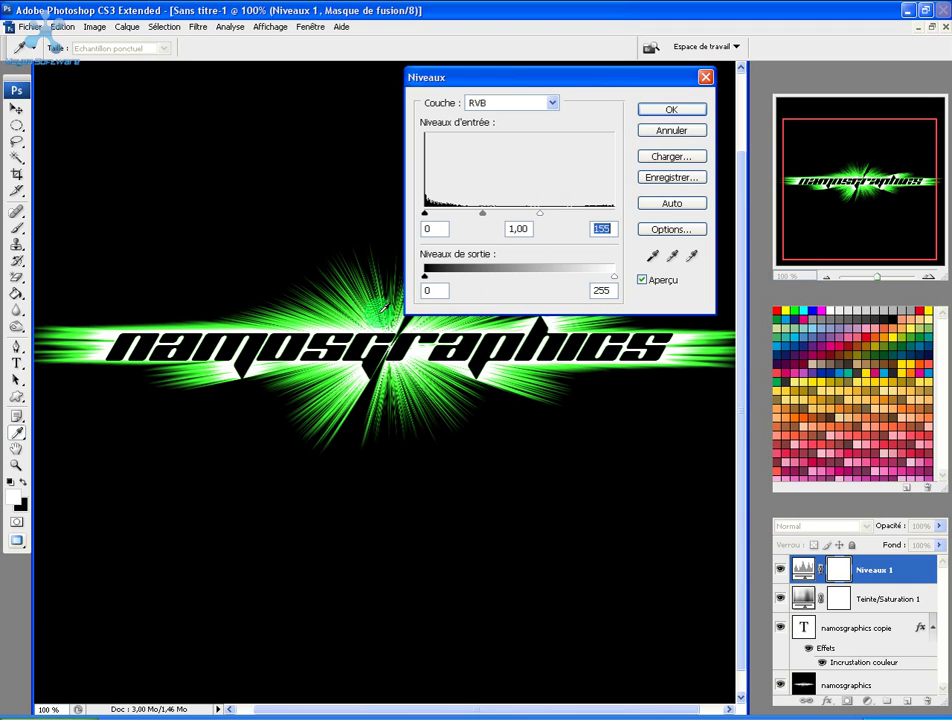
{"action": "left_click", "coordinate": [671, 111]}
{"action": "left_click", "coordinate": [669, 108]}
{"action": "key", "text": "z"}
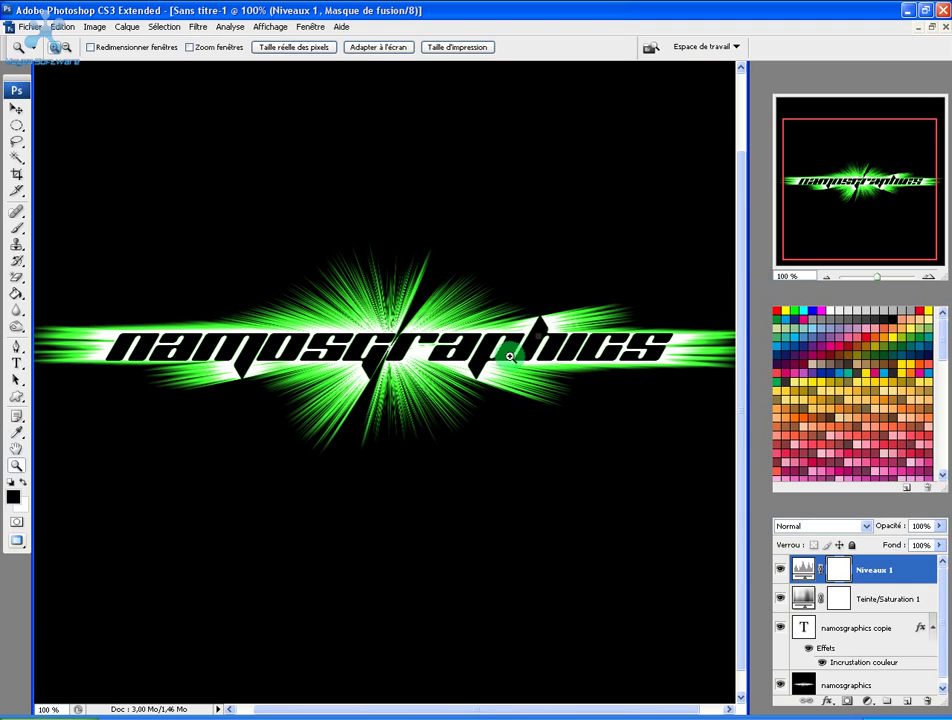